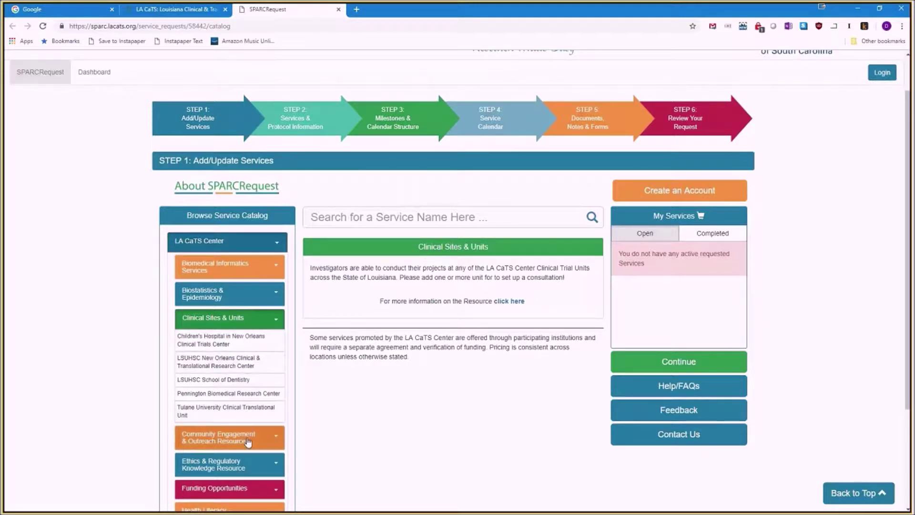
Browse Funding Opportunities to the Pilot Grants Program, then start the Create Account form.
scroll(245, 451, down, 1)
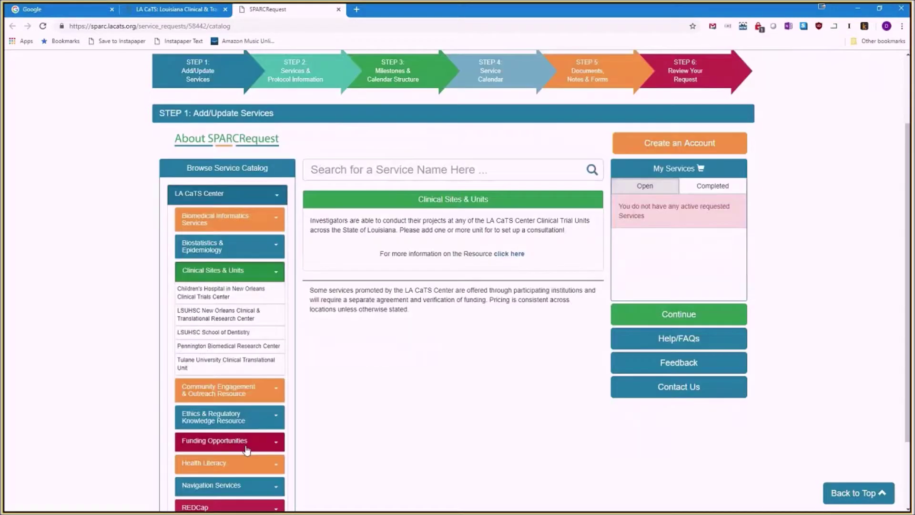
click(264, 446)
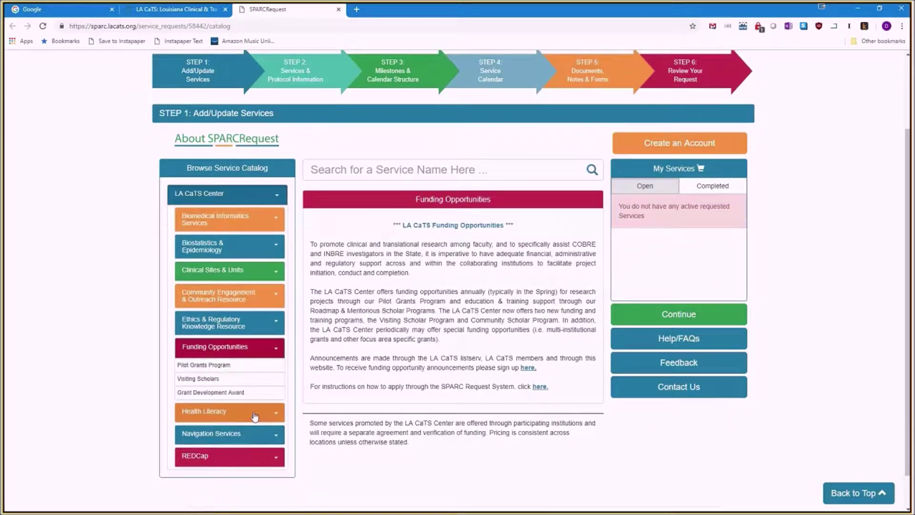
click(221, 365)
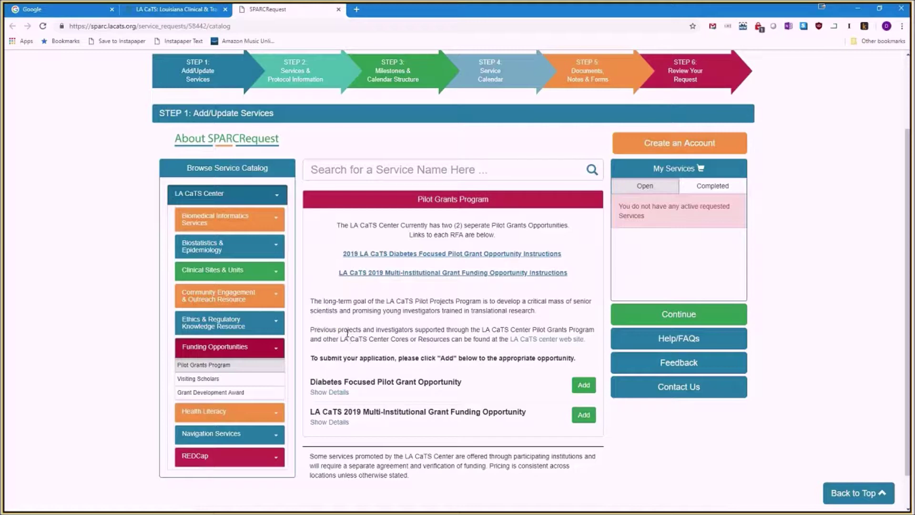
scroll(347, 332, up, 1)
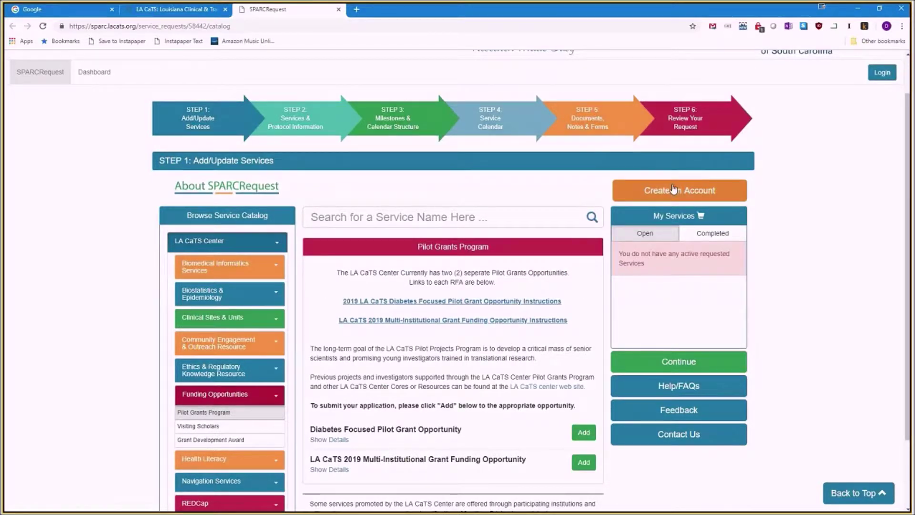
click(682, 195)
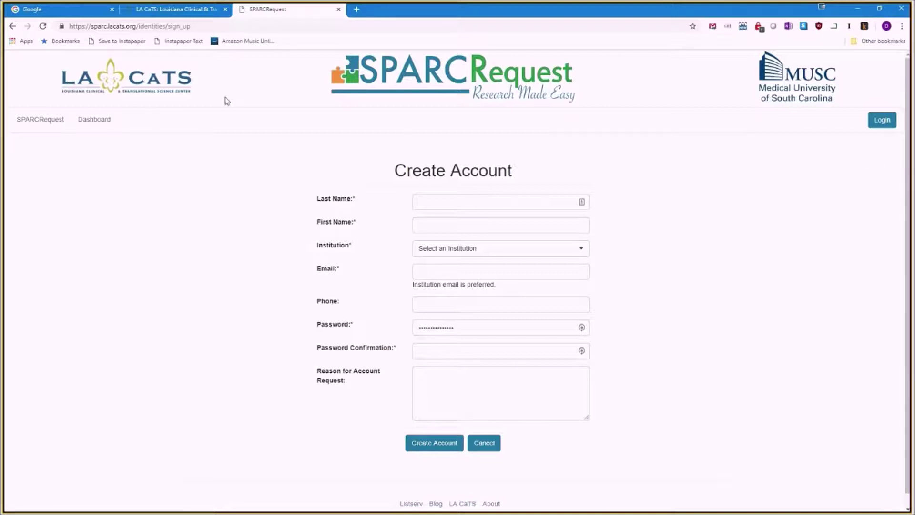
Leave the empty Create Account form and return to the service catalog.
click(53, 121)
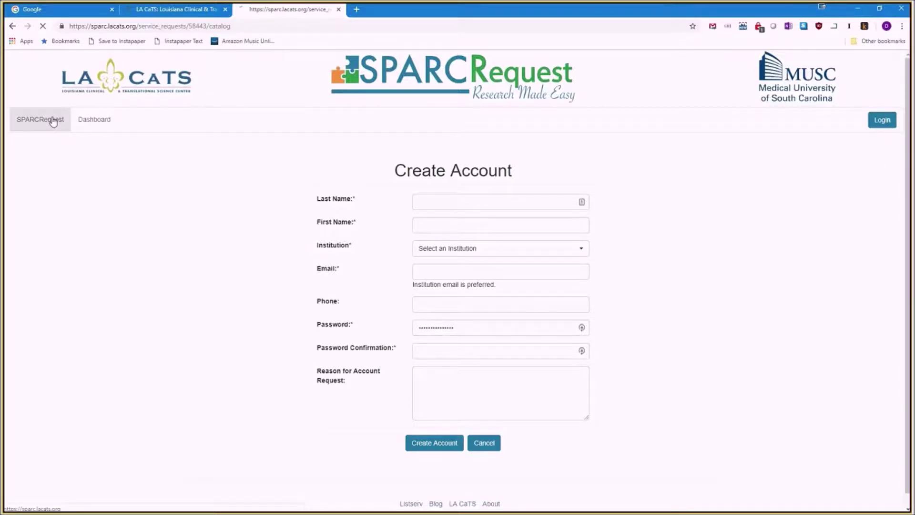
Look at Visiting Scholars and Grant Development Award, then return to the Pilot Grants Program.
scroll(212, 333, down, 1)
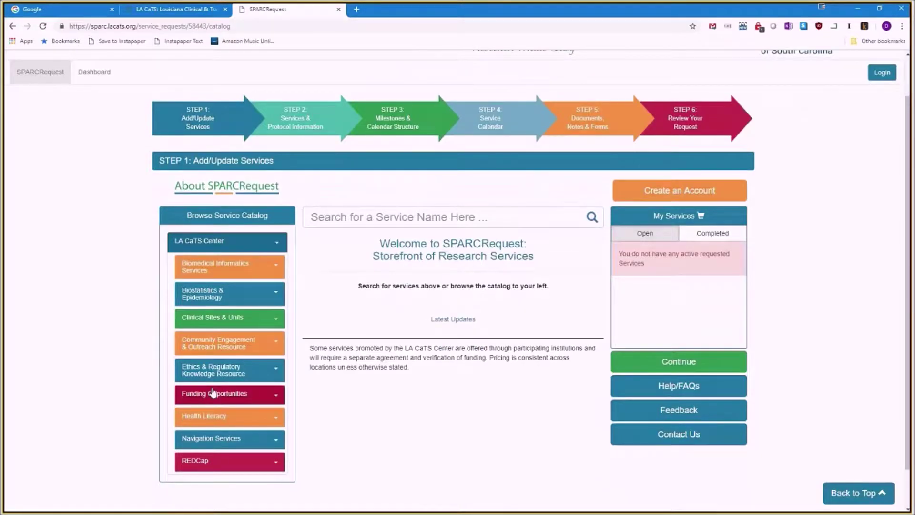
click(215, 395)
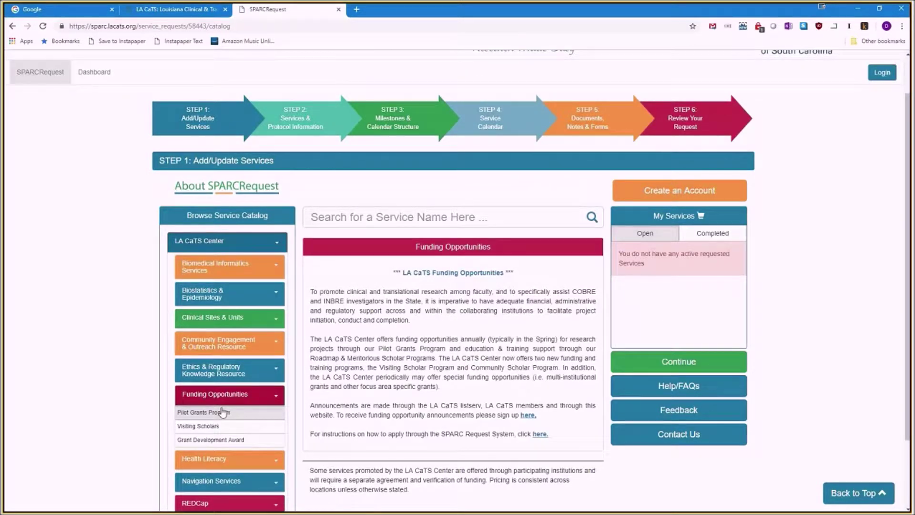
click(222, 412)
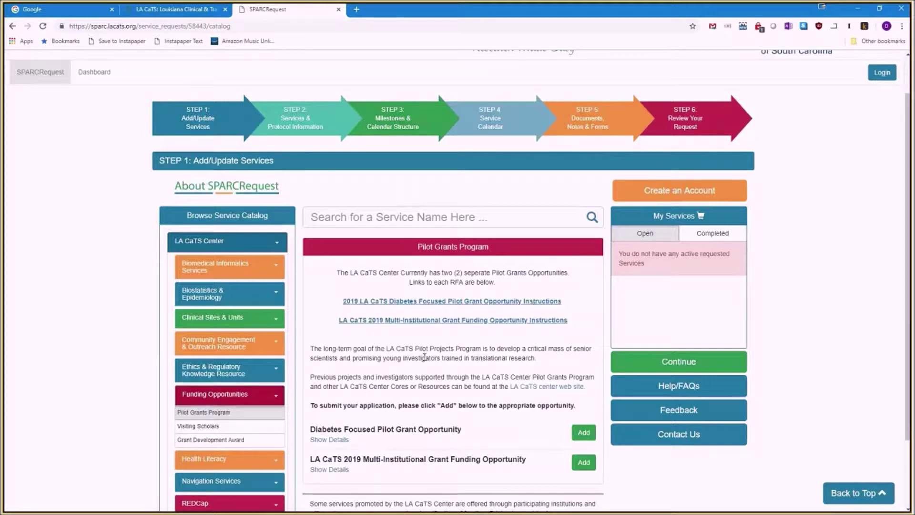
scroll(424, 356, down, 1)
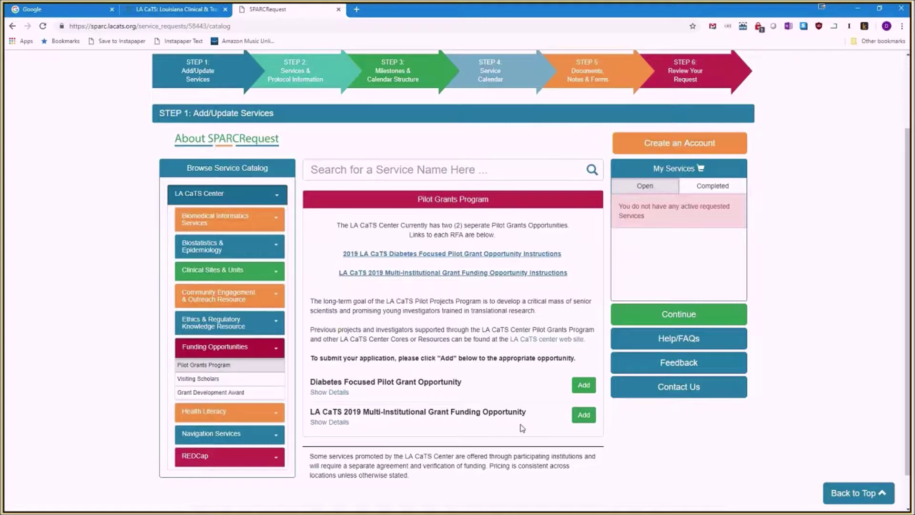
scroll(522, 428, down, 1)
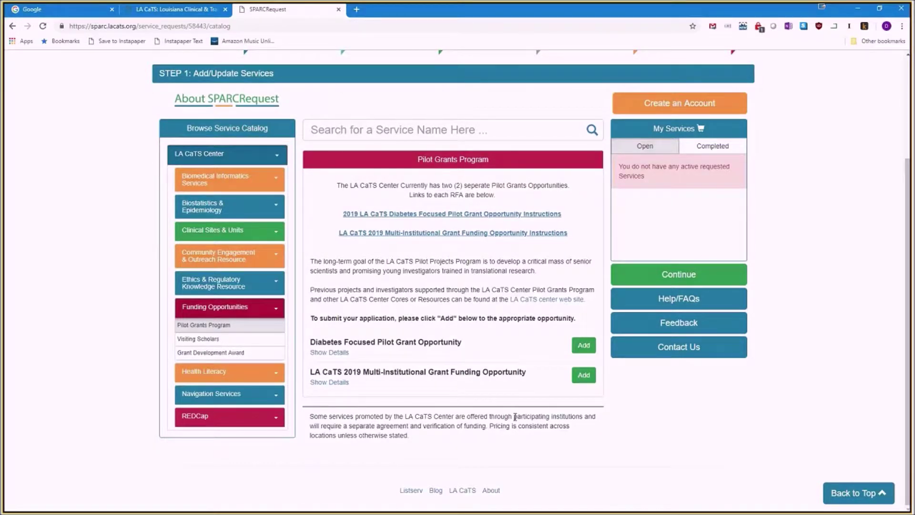
click(266, 341)
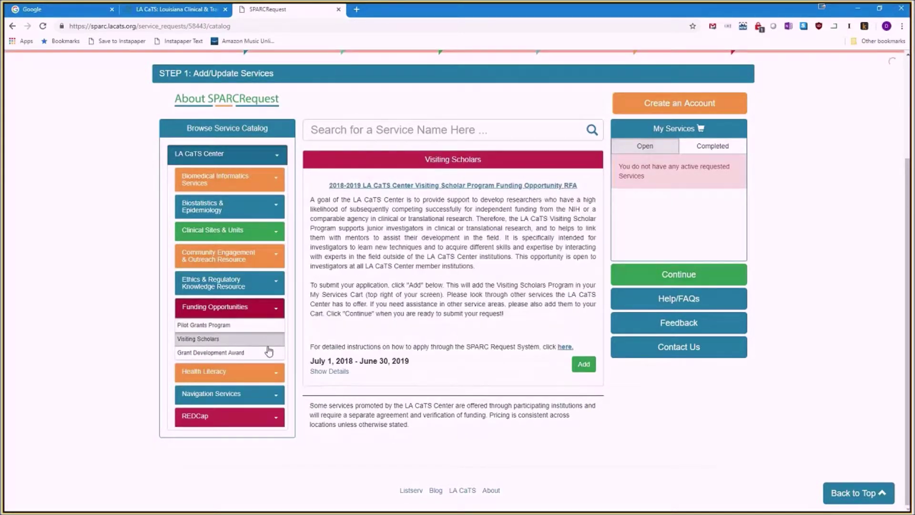
click(259, 352)
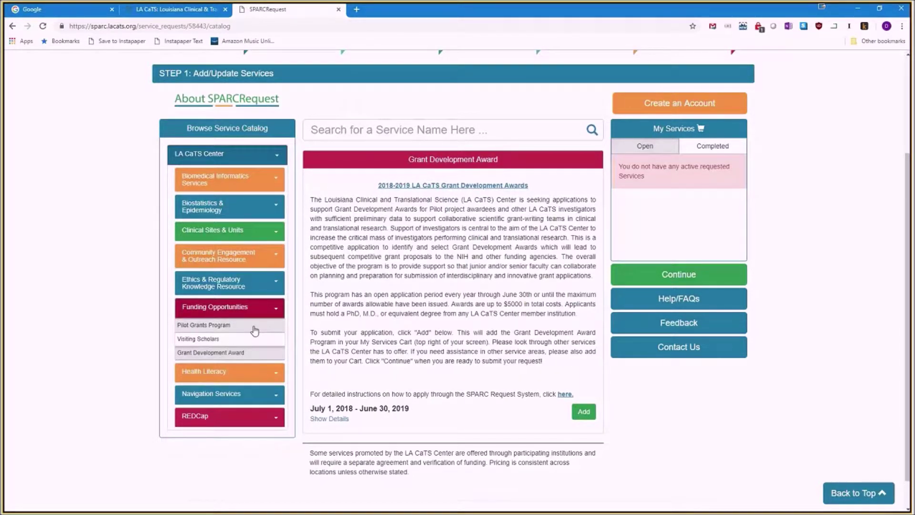
click(255, 329)
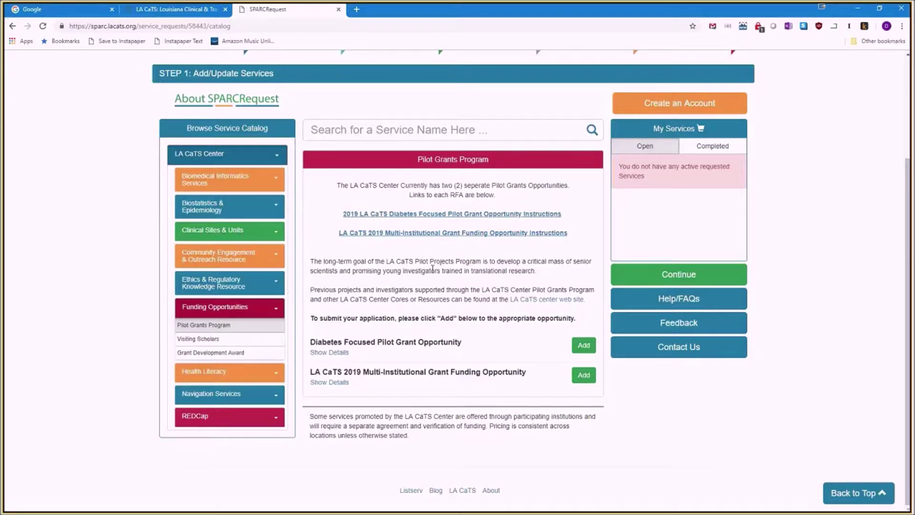
Expand the Diabetes Focused Pilot Grant details and open its application instructions PDF.
scroll(433, 269, up, 1)
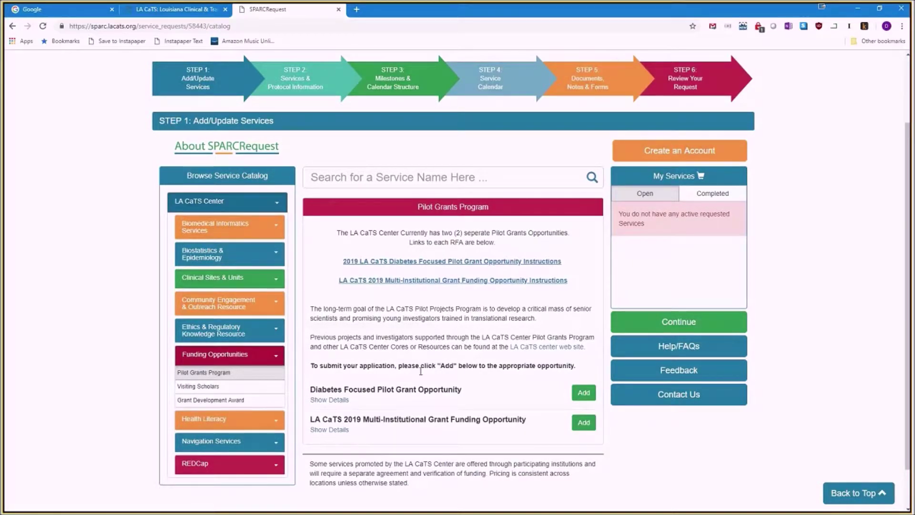
click(335, 404)
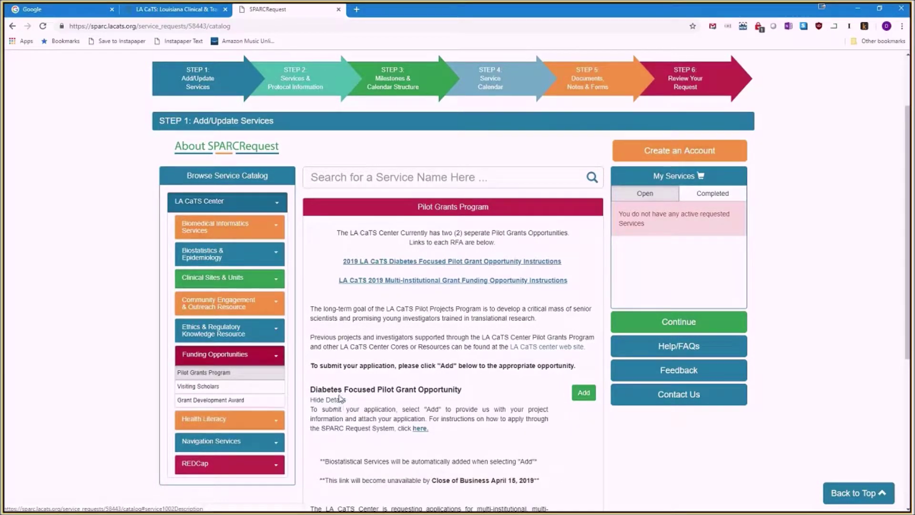
scroll(340, 399, down, 1)
scroll(340, 398, down, 1)
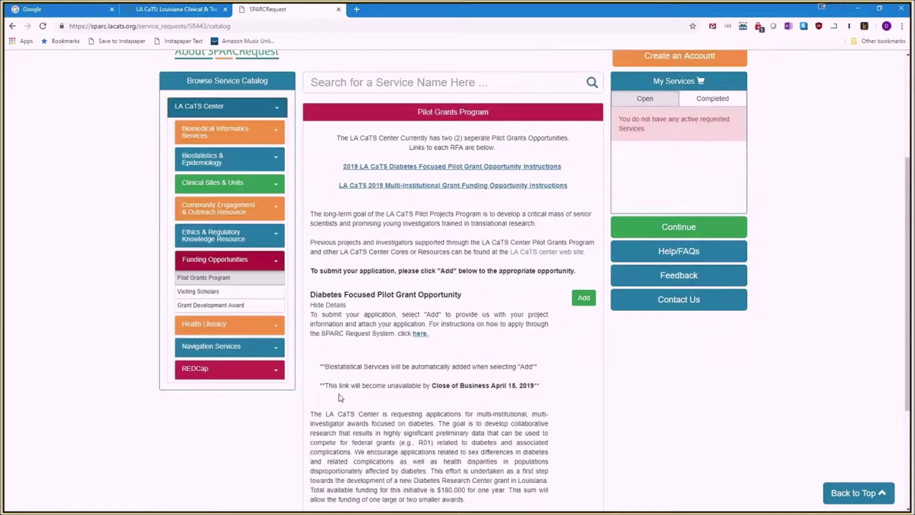
scroll(340, 398, up, 1)
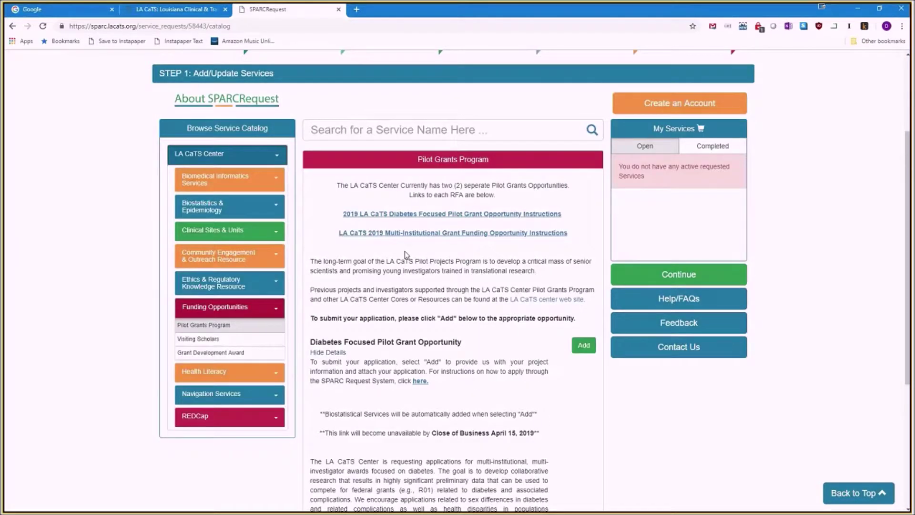
click(419, 213)
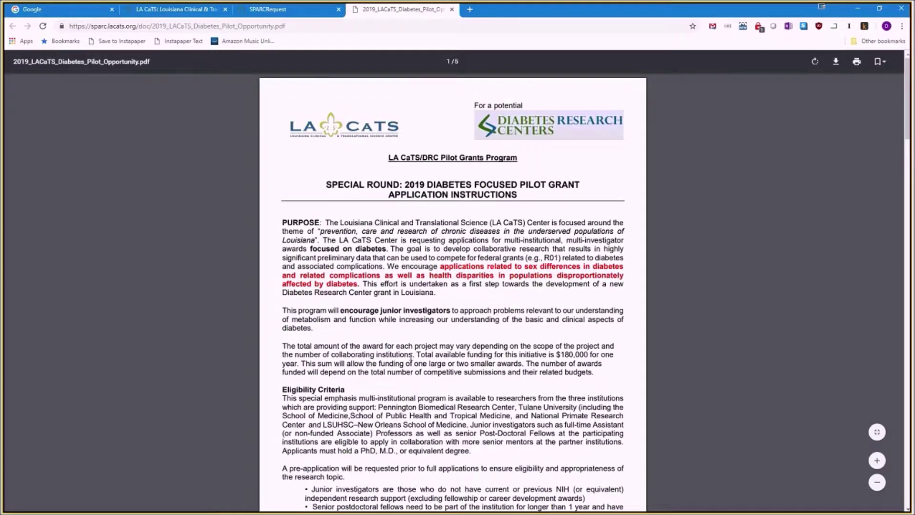
Skim the diabetes pilot grant instructions PDF and return to the catalog.
scroll(411, 358, down, 4)
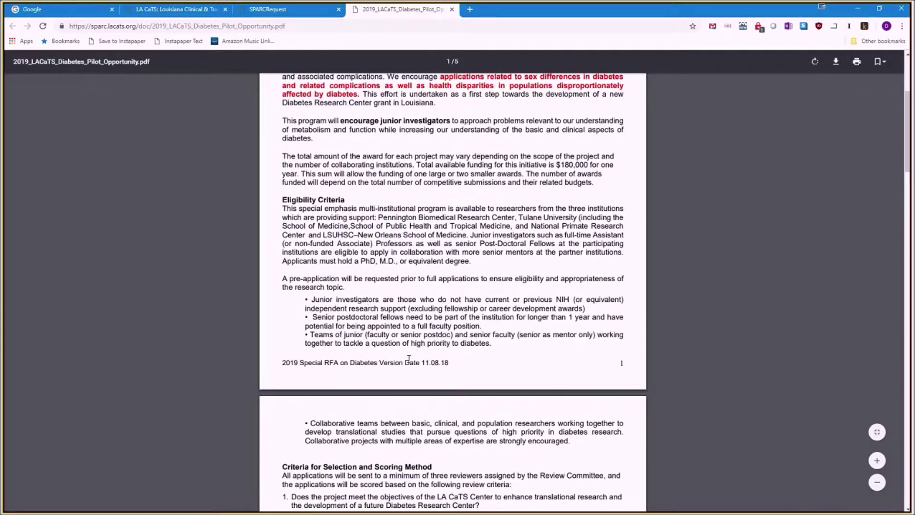
scroll(408, 359, down, 3)
scroll(406, 358, down, 2)
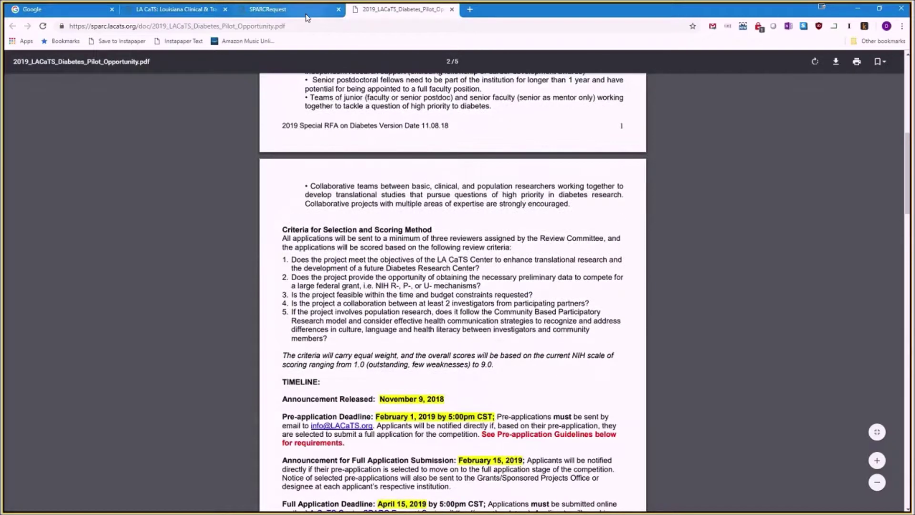
click(307, 11)
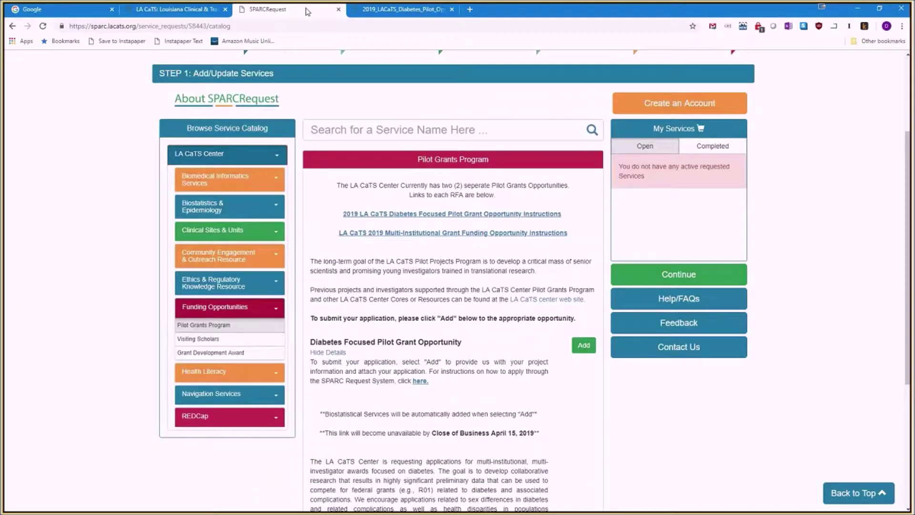
scroll(401, 293, down, 1)
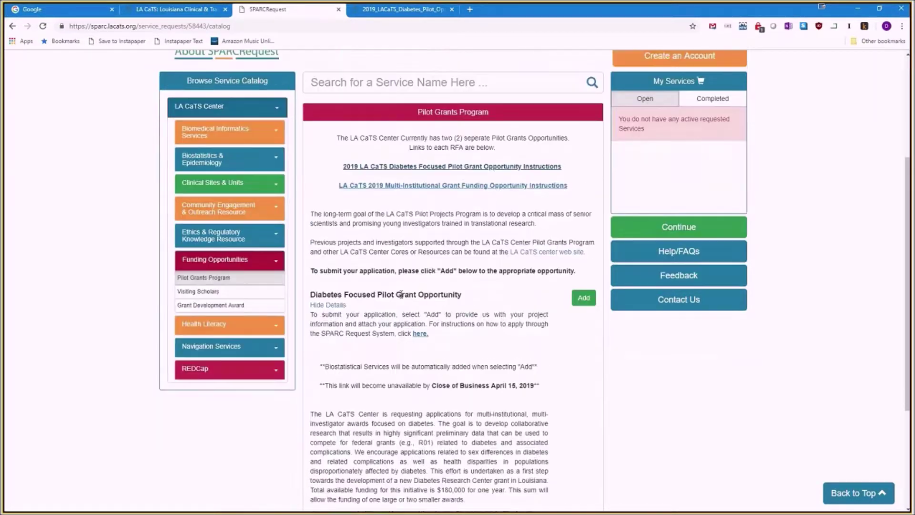
scroll(401, 294, down, 1)
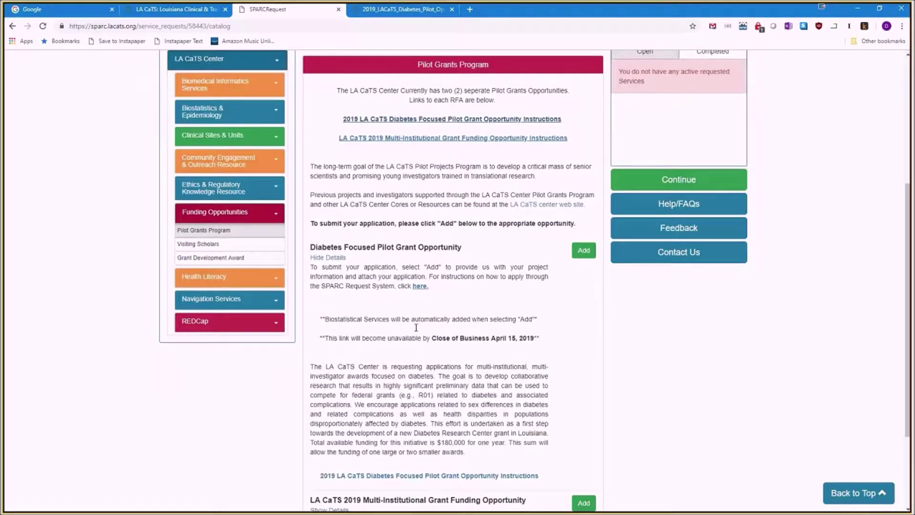
scroll(415, 329, down, 1)
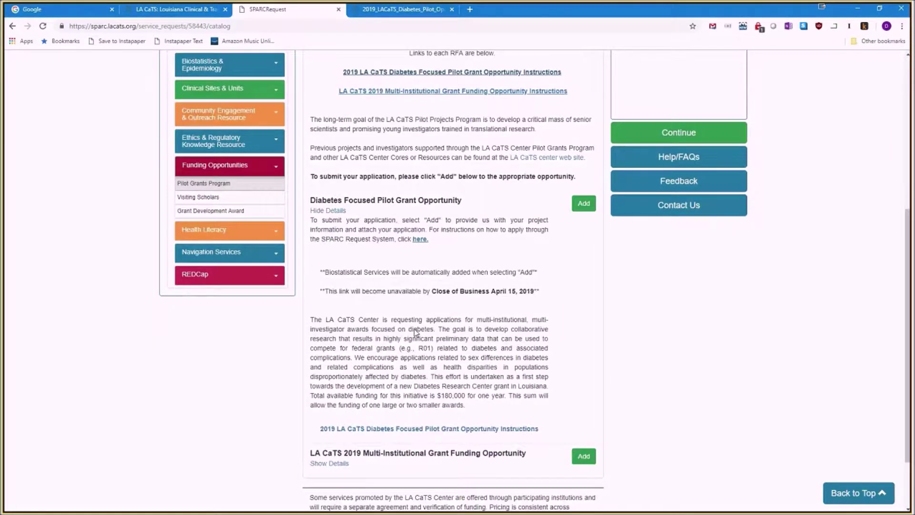
Recheck the instructions, then add the Diabetes Focused pilot grant to the request.
click(465, 429)
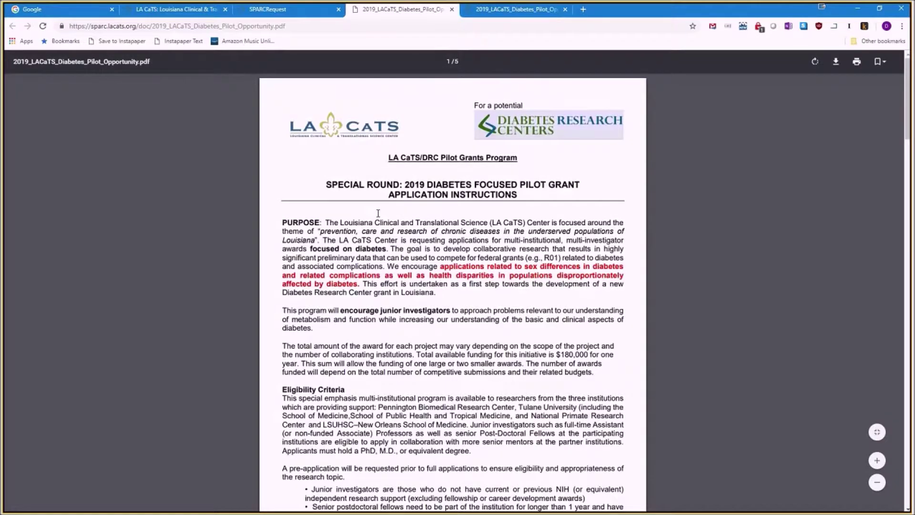
scroll(378, 213, down, 4)
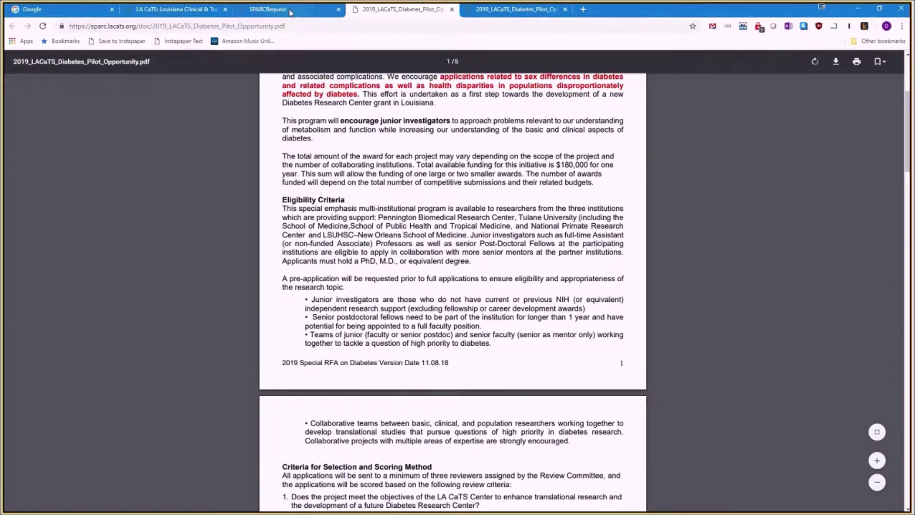
click(289, 10)
click(584, 456)
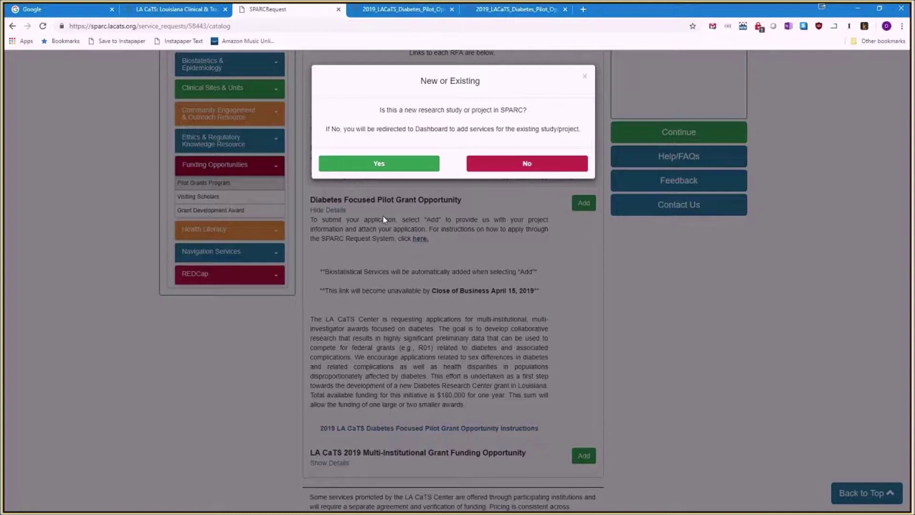
Answer Yes to the New or Existing prompt, marking this a new research study.
click(378, 167)
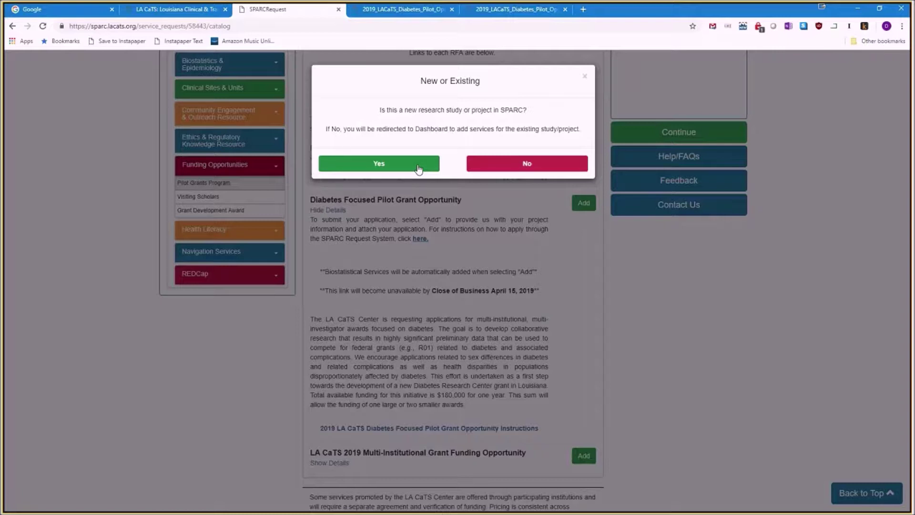
click(418, 164)
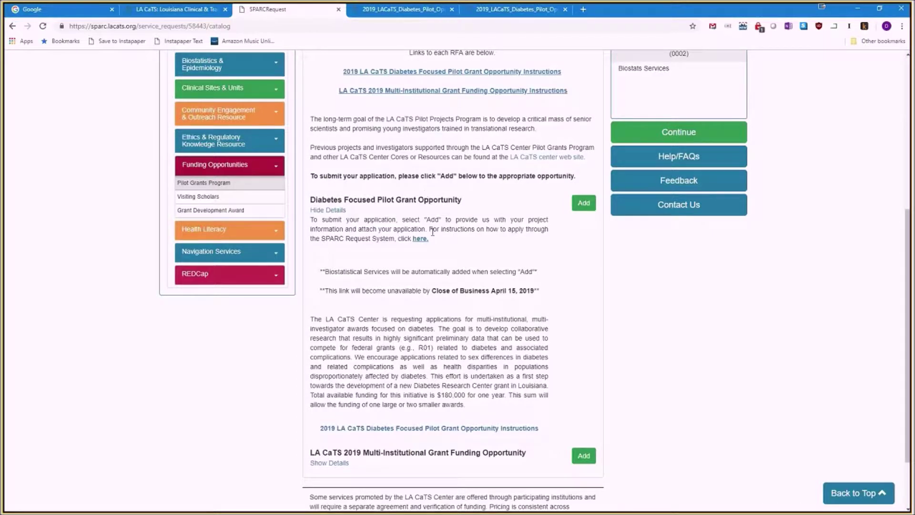
Review the cart with the pilot grant and Biostats Services, then continue to sign-in.
scroll(432, 232, up, 2)
scroll(431, 233, up, 1)
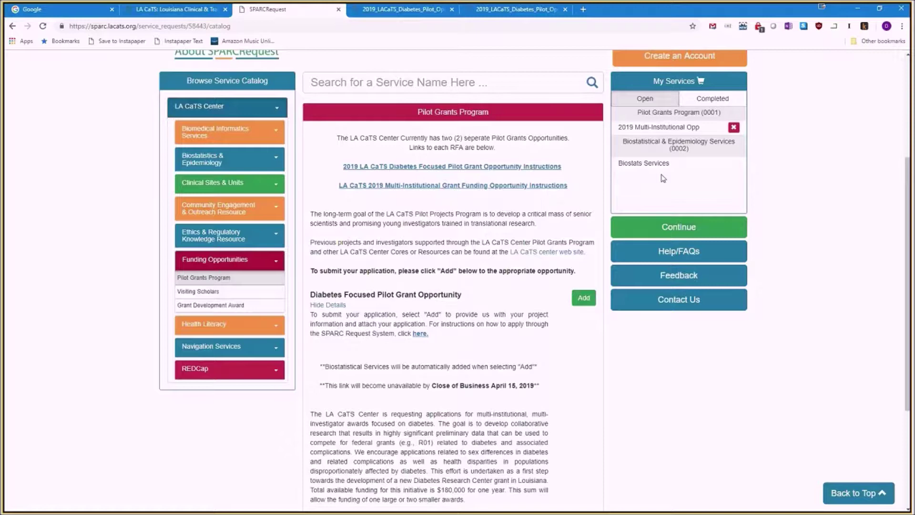
scroll(650, 164, up, 1)
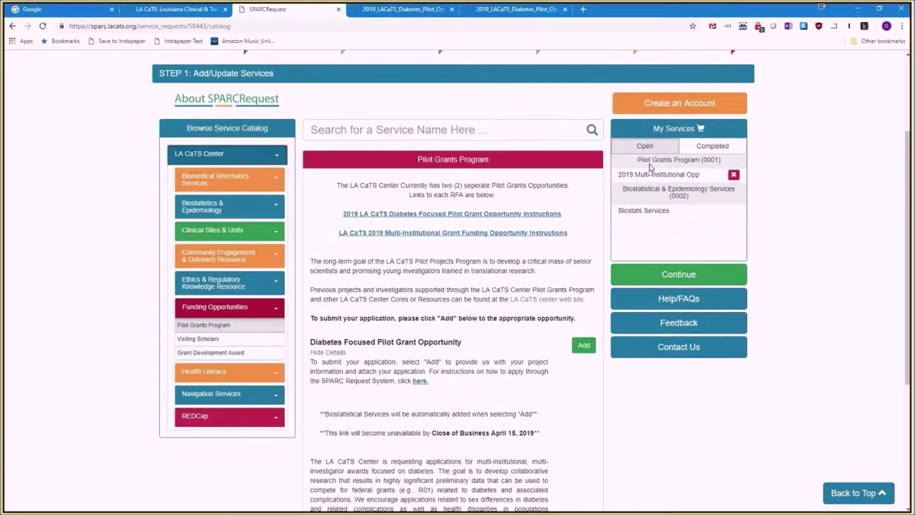
scroll(650, 166, up, 2)
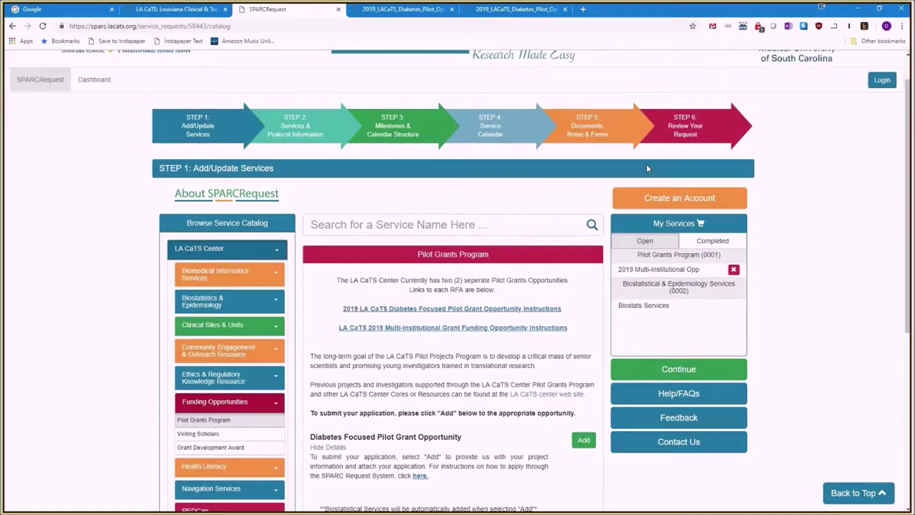
scroll(646, 163, up, 1)
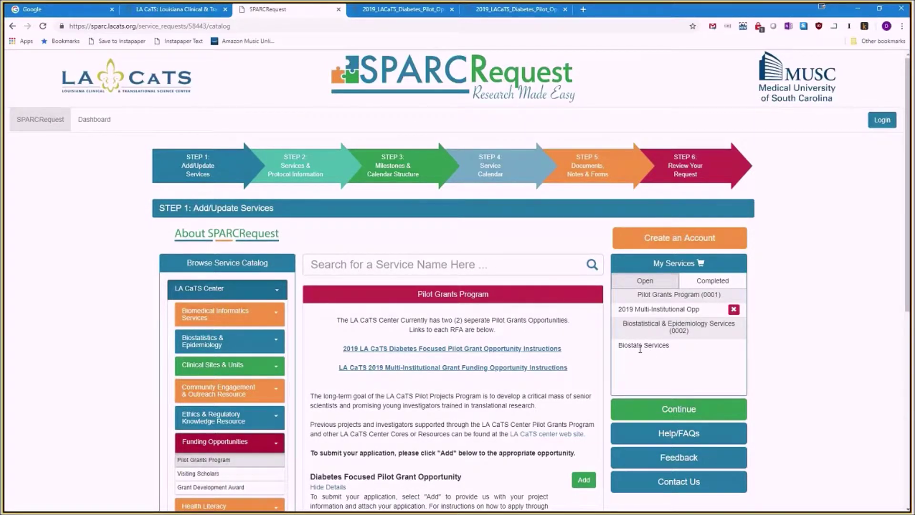
drag(626, 348, 611, 352)
click(657, 360)
scroll(578, 376, down, 1)
scroll(578, 379, up, 1)
click(689, 414)
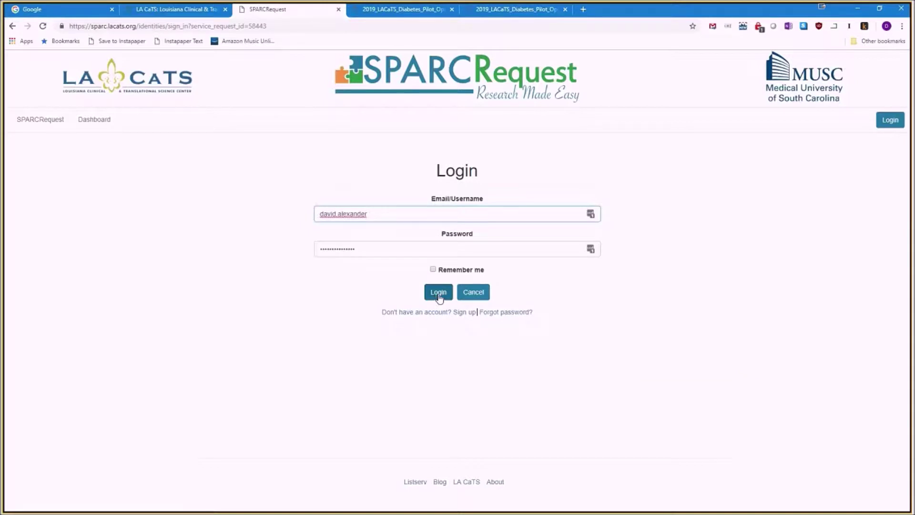
Dismiss the saved sign-in suggestions and log in with the prefilled credentials.
click(591, 213)
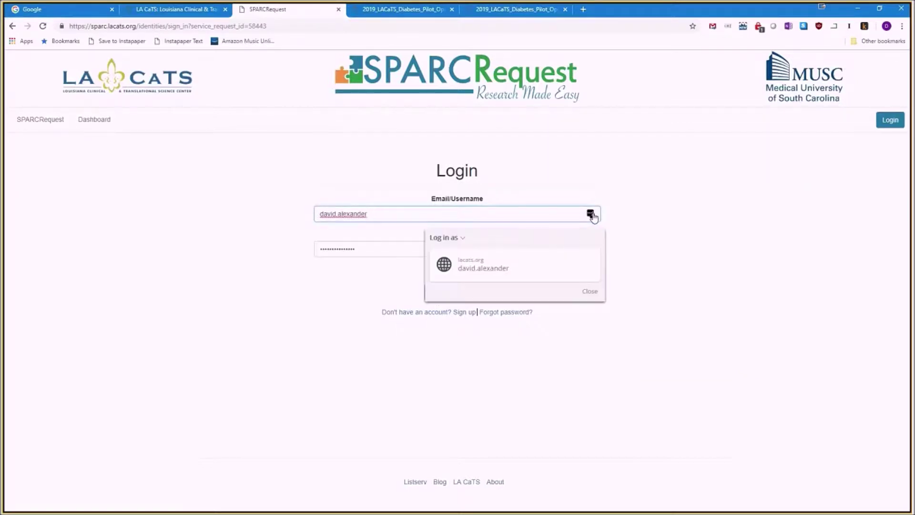
click(636, 214)
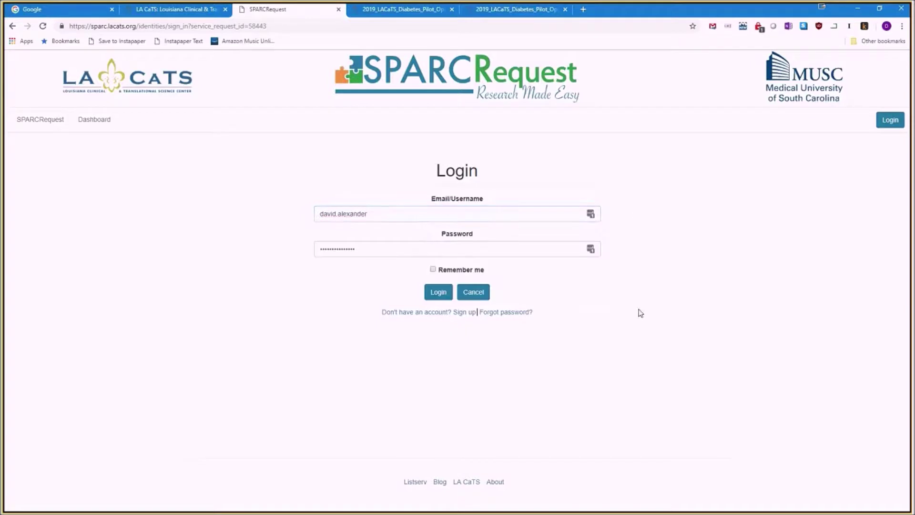
click(436, 293)
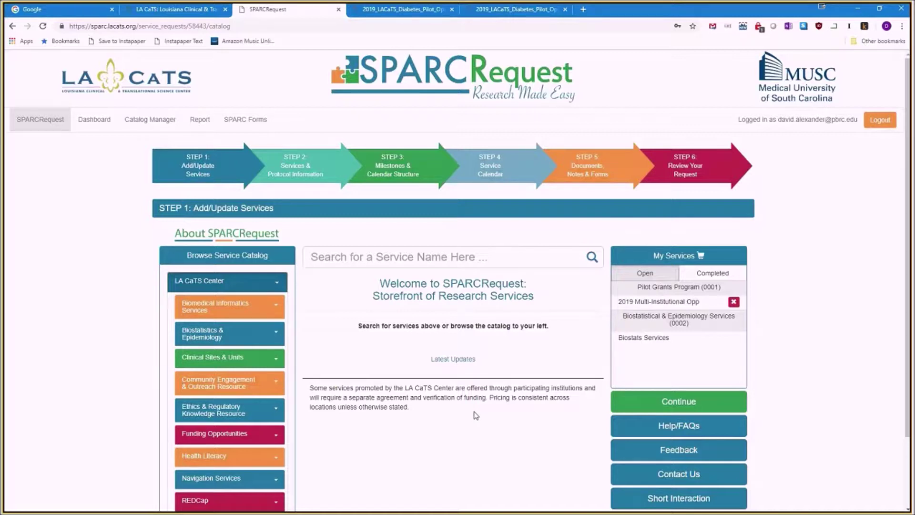
Continue to Step 2, review both listed services, and begin a New Protocol.
click(675, 400)
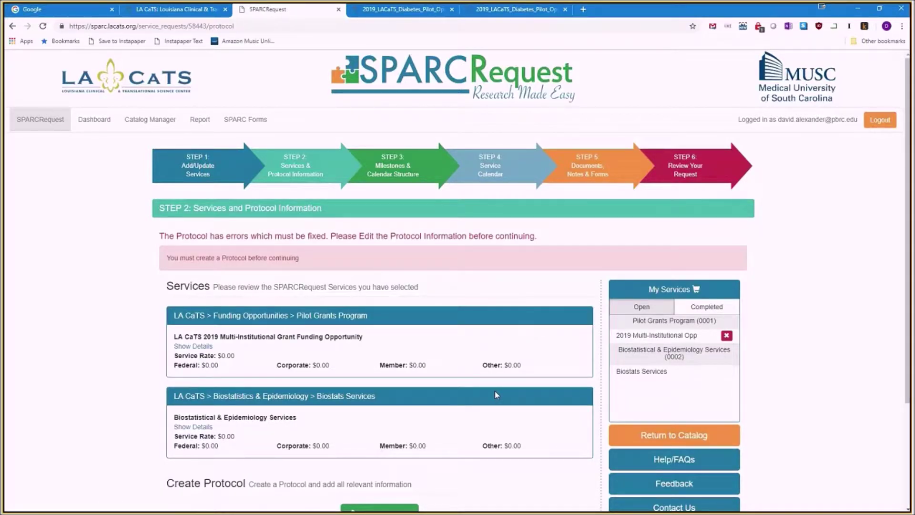
scroll(494, 392, down, 1)
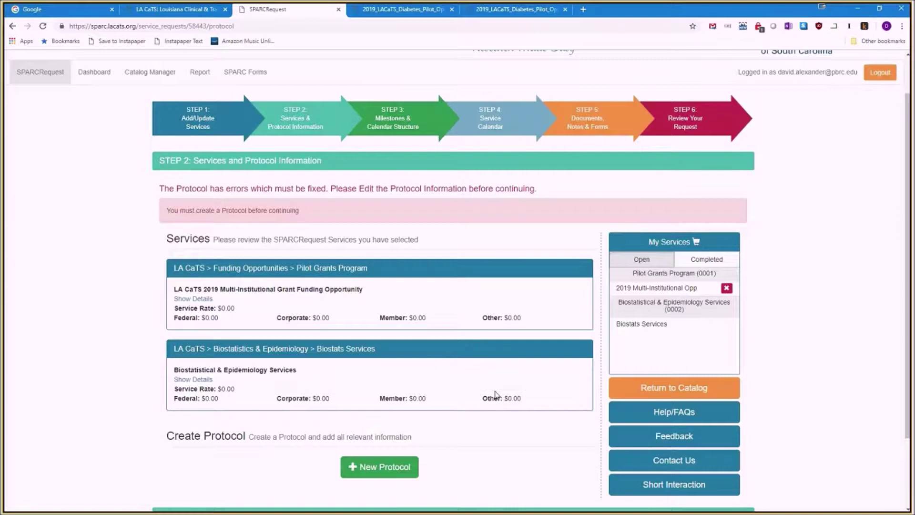
scroll(496, 394, up, 1)
scroll(495, 393, up, 1)
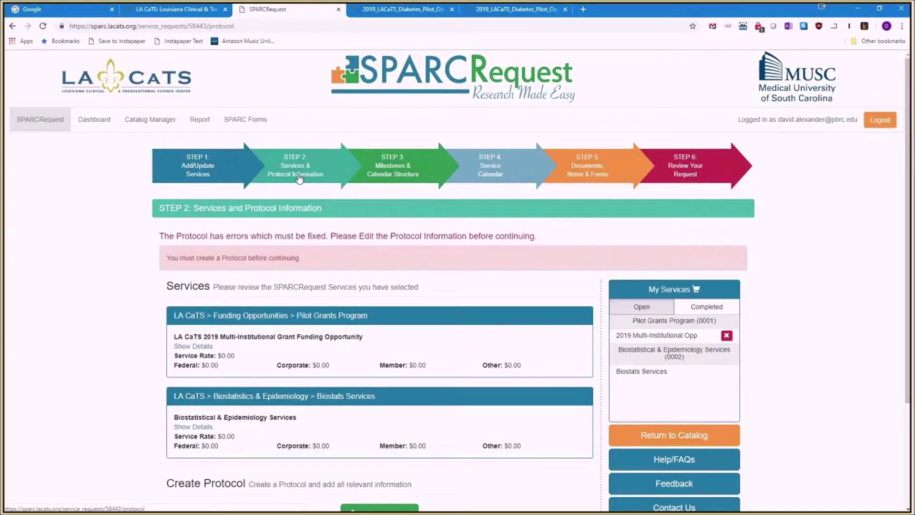
scroll(350, 270, down, 1)
scroll(350, 270, down, 2)
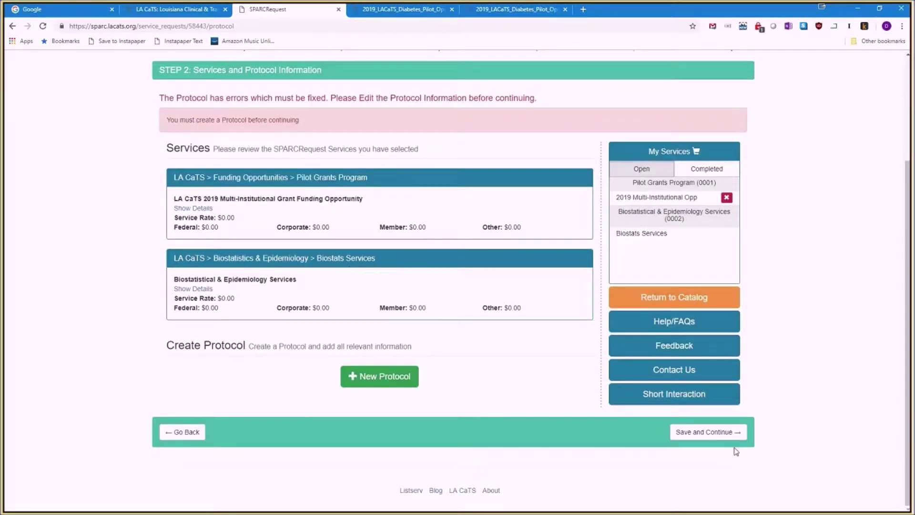
scroll(724, 436, up, 2)
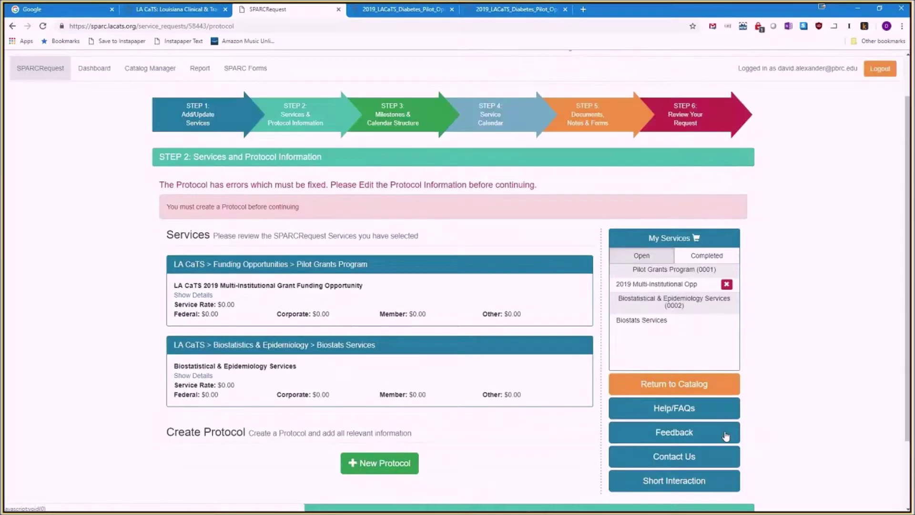
scroll(725, 436, up, 1)
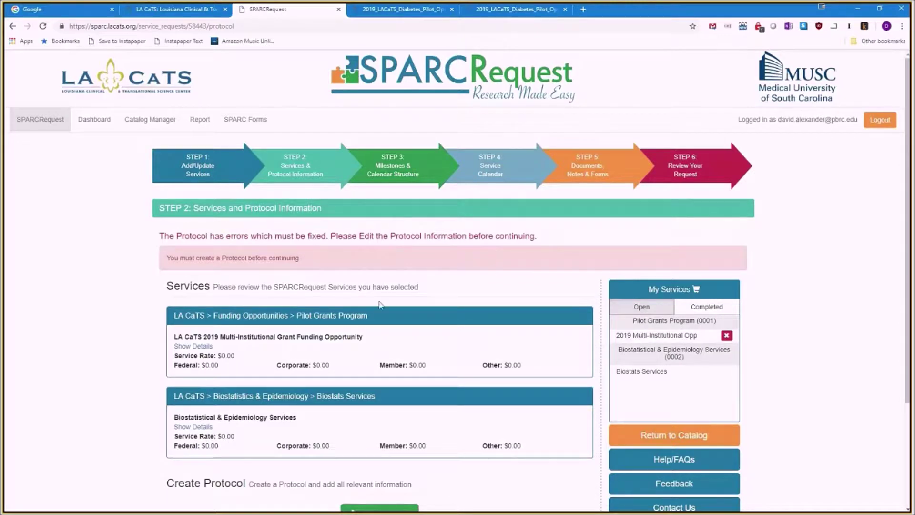
scroll(379, 329, down, 1)
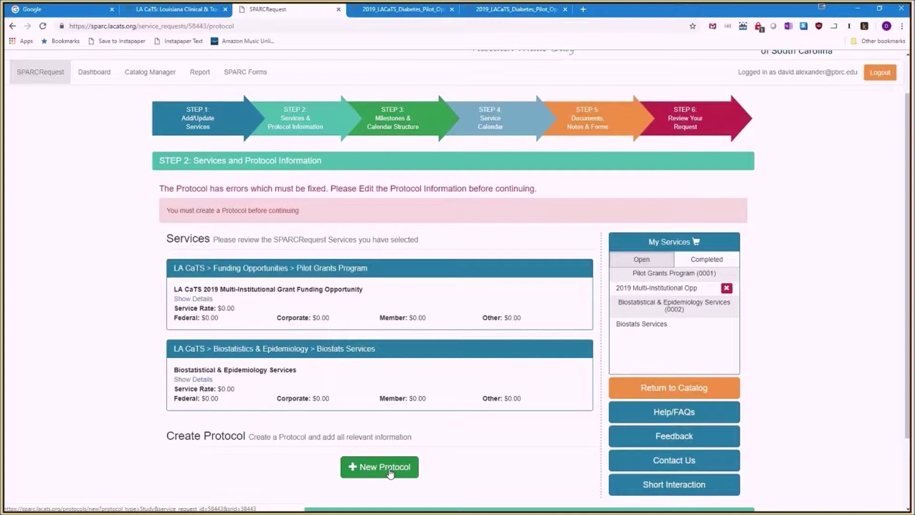
click(389, 470)
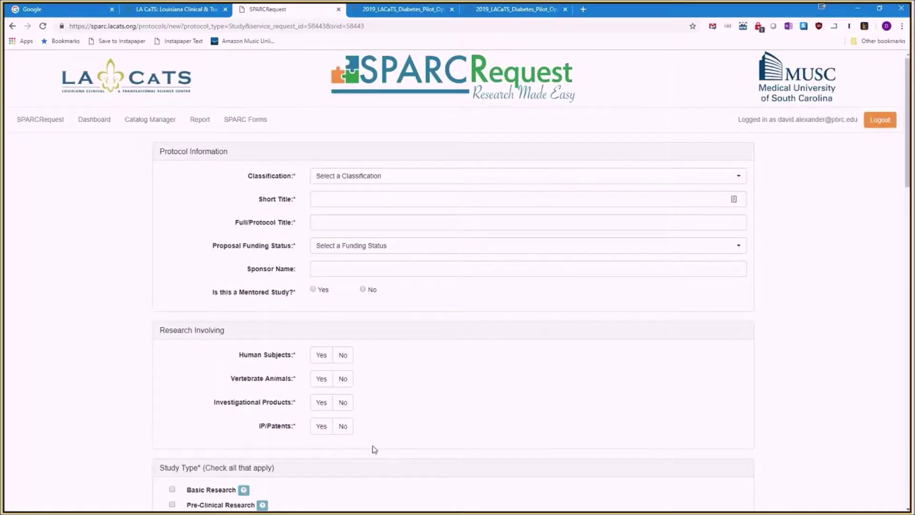
Read the Study Type, Translational Research and Research Focus help tips on the blank protocol form.
scroll(374, 450, down, 1)
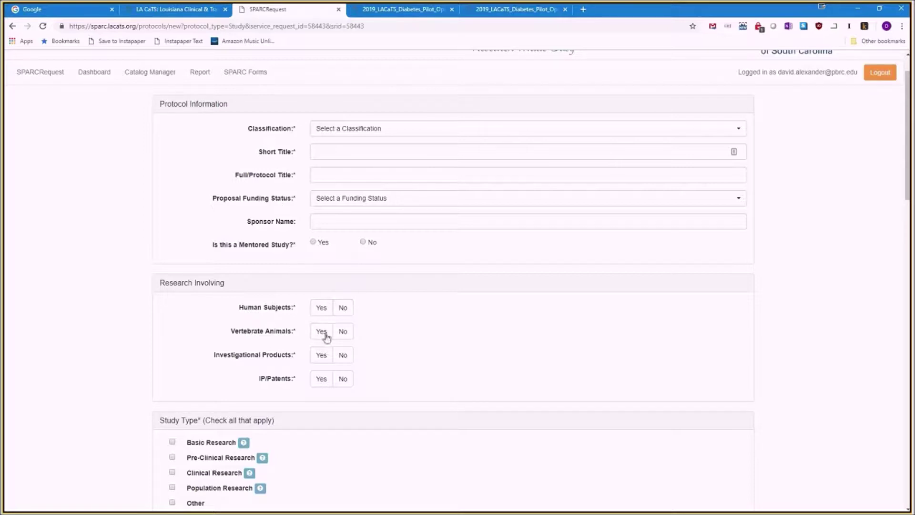
mouse_move(244, 446)
scroll(244, 447, down, 2)
mouse_move(262, 396)
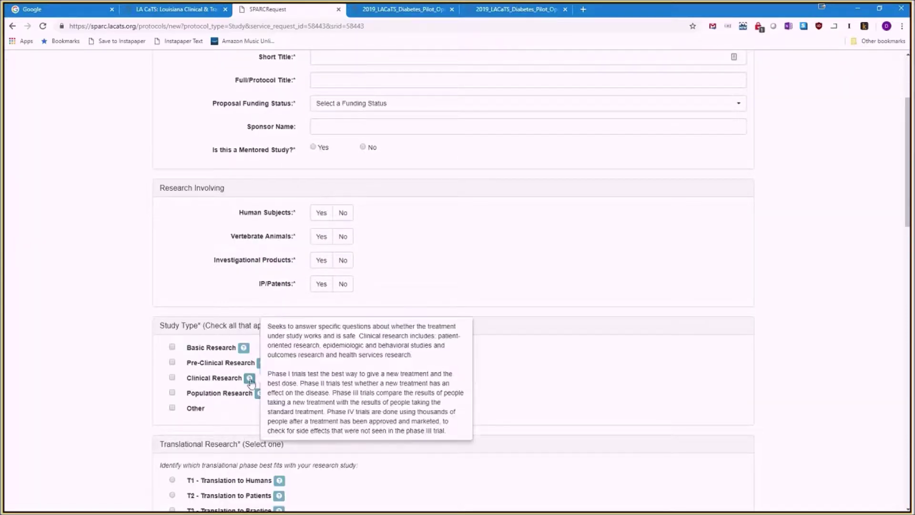
mouse_move(260, 366)
mouse_move(244, 352)
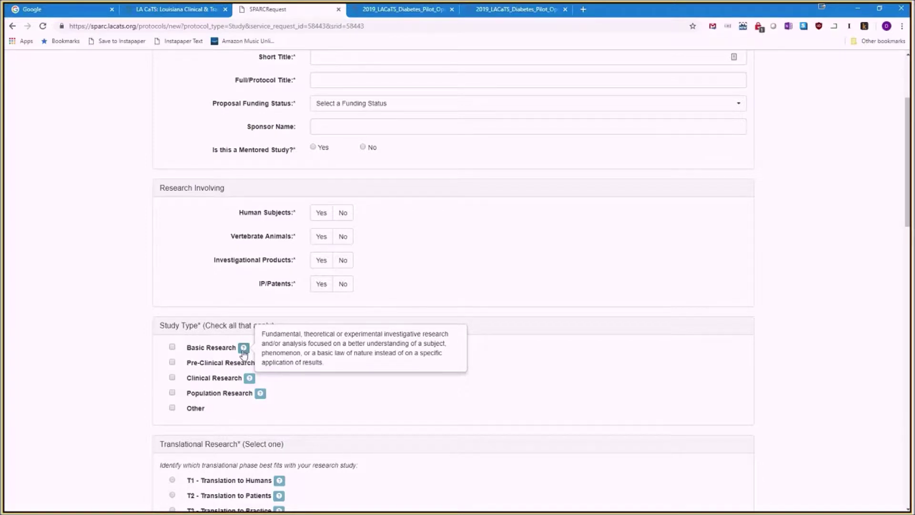
scroll(245, 353, down, 2)
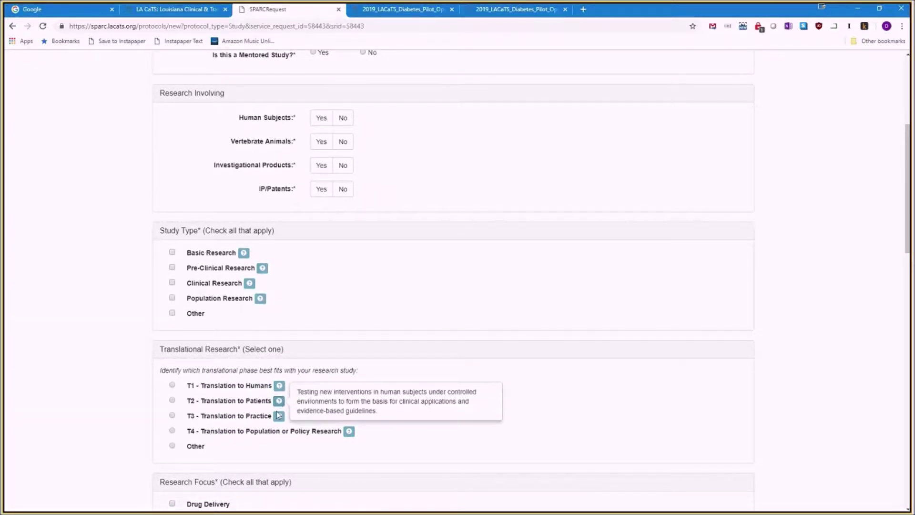
scroll(274, 441, down, 1)
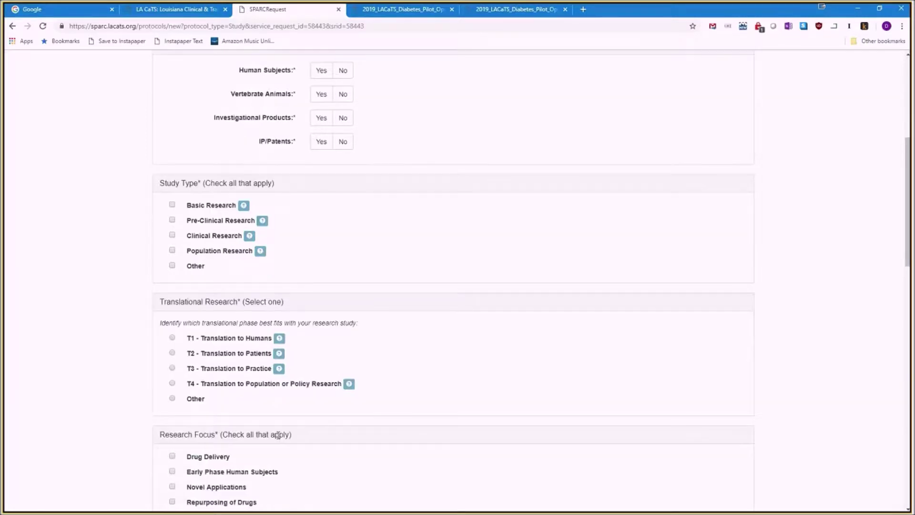
scroll(278, 434, down, 2)
mouse_move(312, 454)
scroll(309, 459, down, 1)
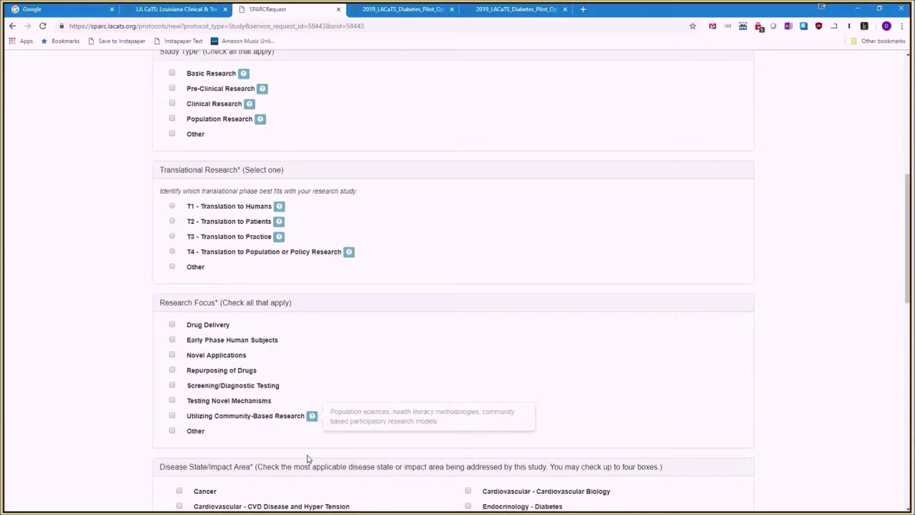
scroll(305, 455, up, 8)
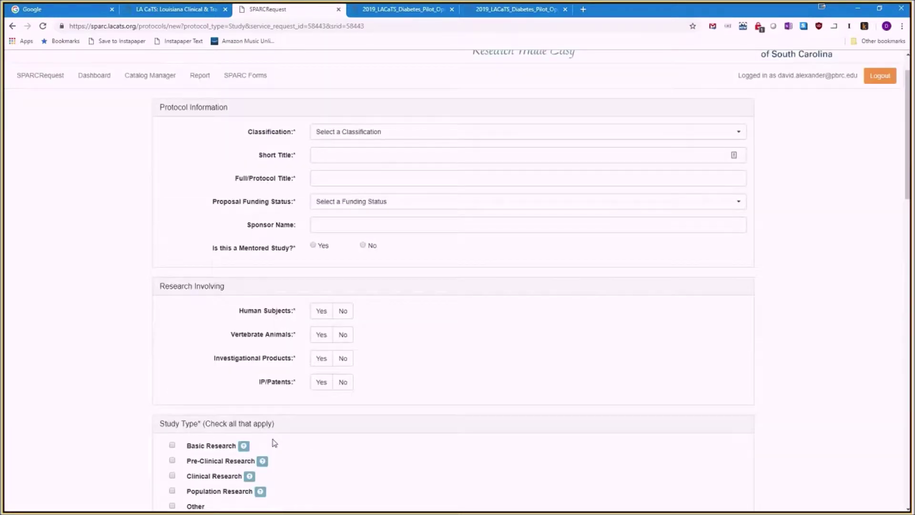
scroll(274, 443, up, 1)
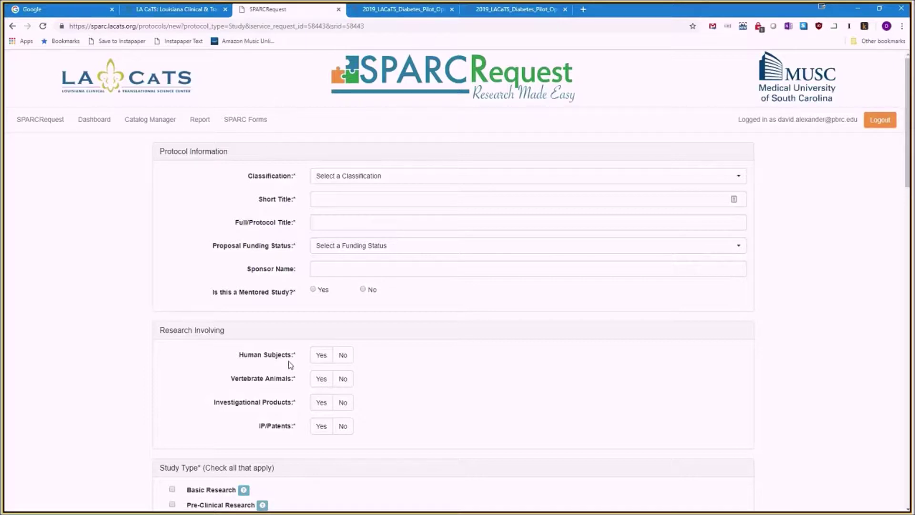
Classify the protocol as Research Study with Defined Aims and Outcomes, short title 'Test1'.
click(347, 178)
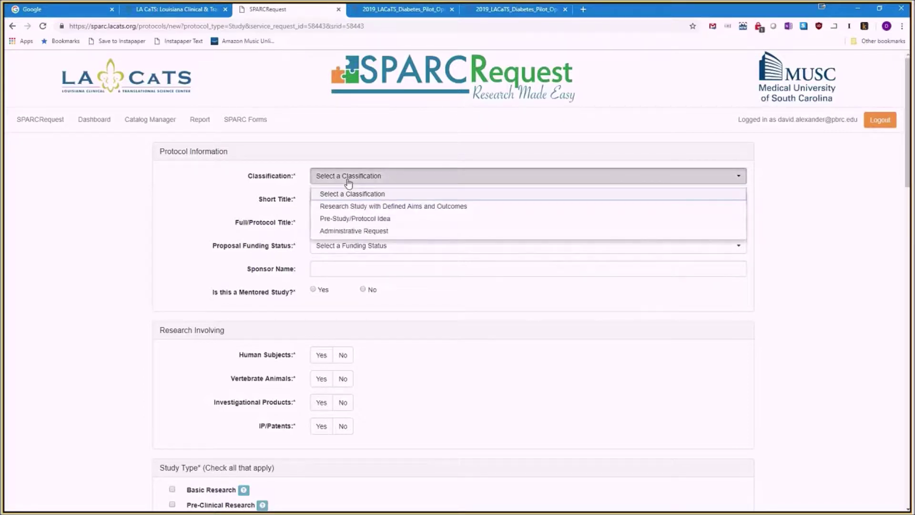
click(353, 205)
click(352, 204)
text(Test1)
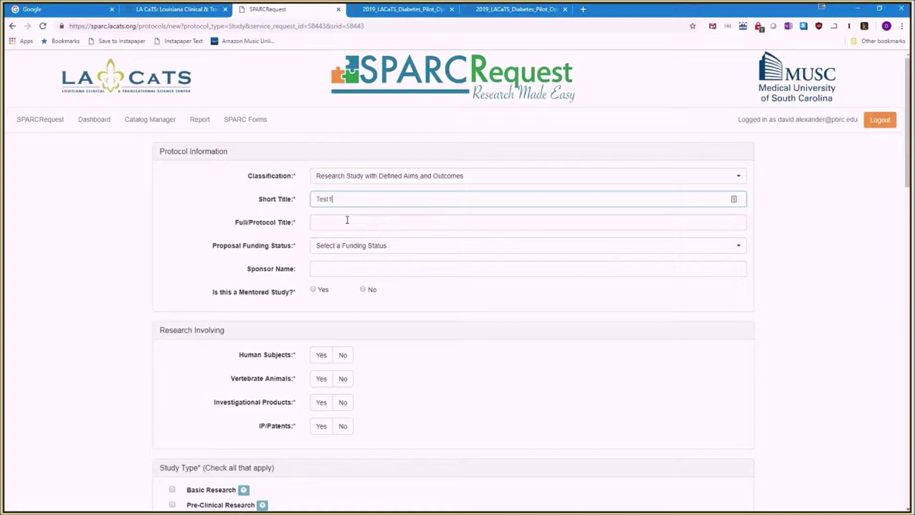
click(346, 220)
text(Test1)
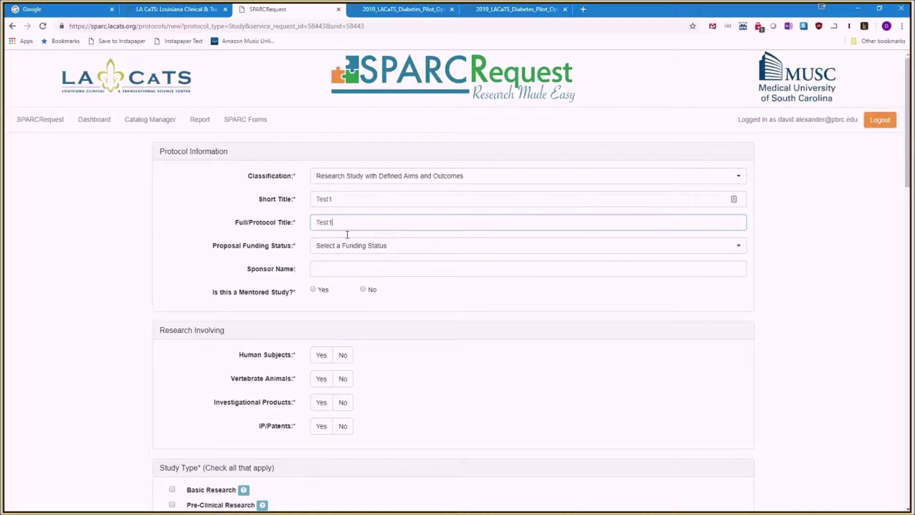
Set funding status to Pending/Not Yet Funded with Federal as the potential funding source.
click(347, 245)
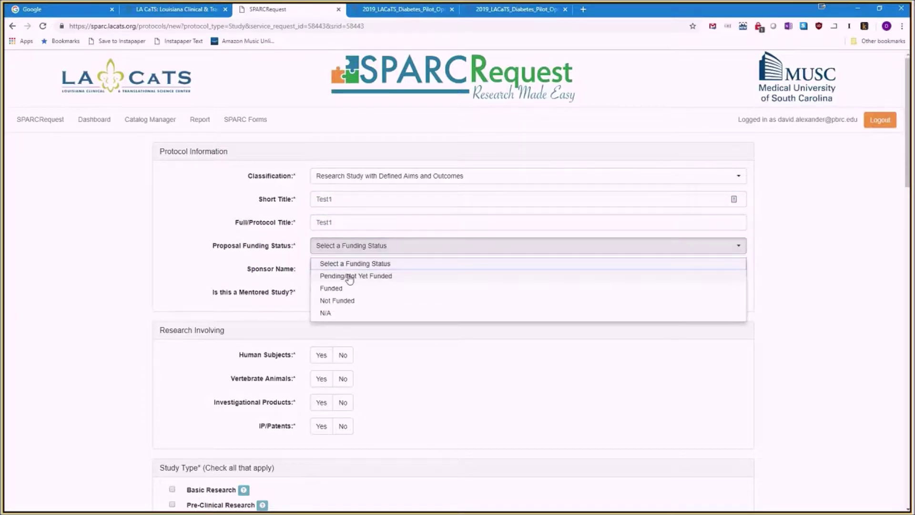
click(347, 275)
click(348, 270)
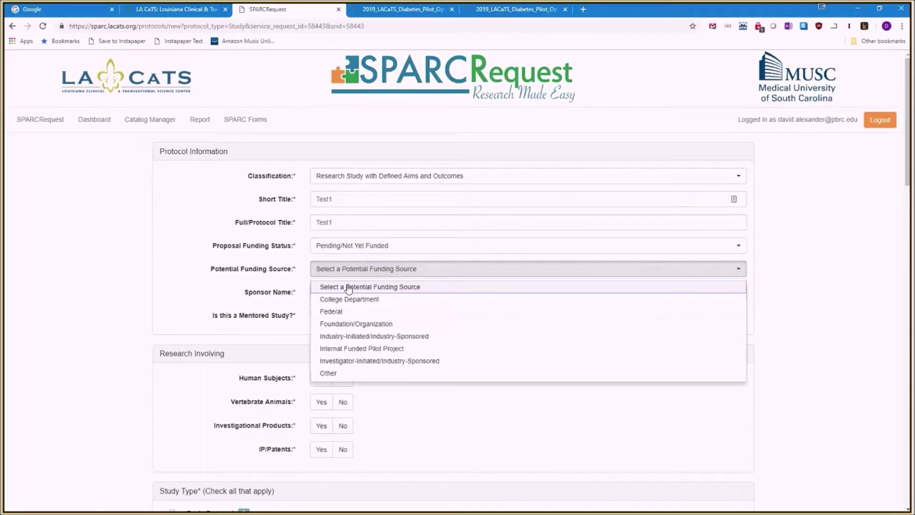
click(354, 314)
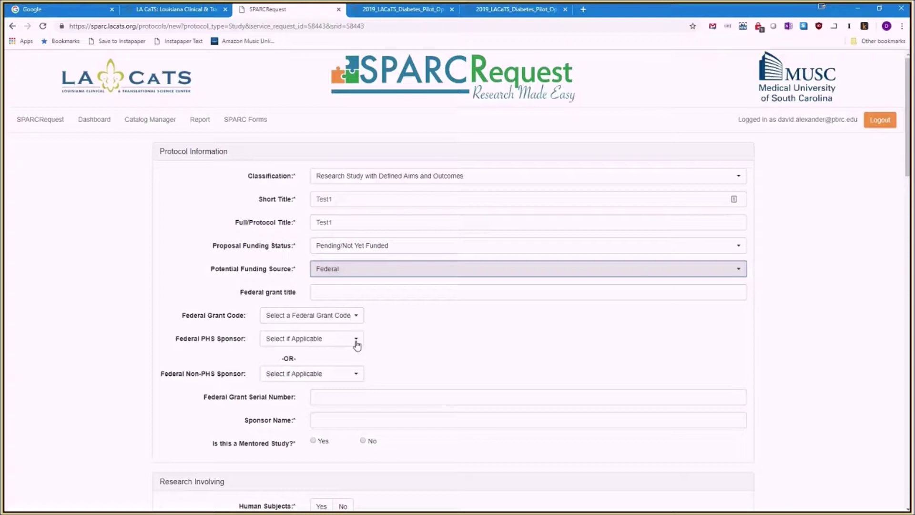
Mark the study as not mentored and as involving human subjects.
click(363, 440)
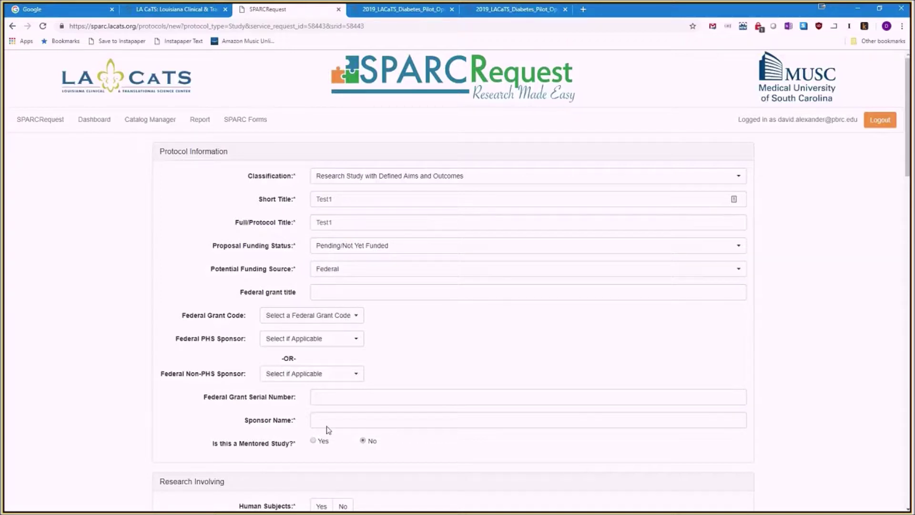
scroll(327, 429, down, 2)
click(321, 411)
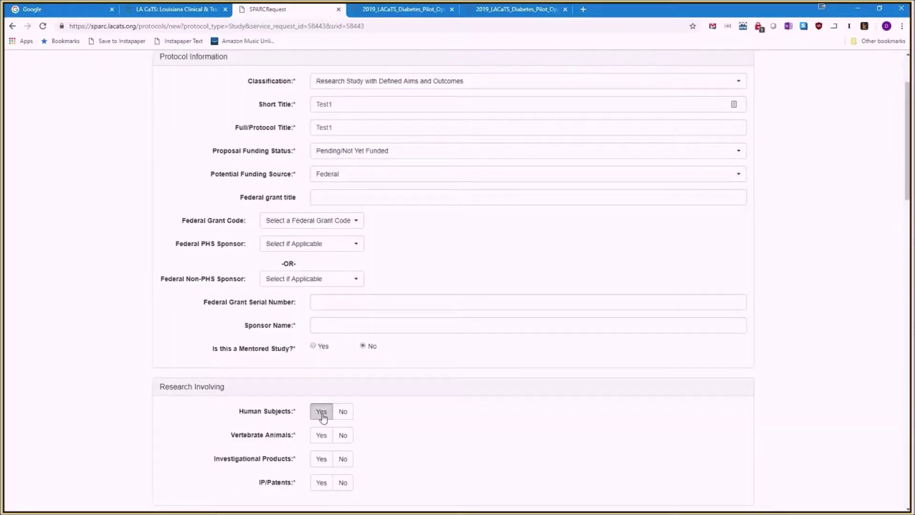
Set the study phase to III and answer No for vertebrate animals, investigational products and IP/patents.
scroll(249, 414, down, 2)
scroll(249, 414, down, 1)
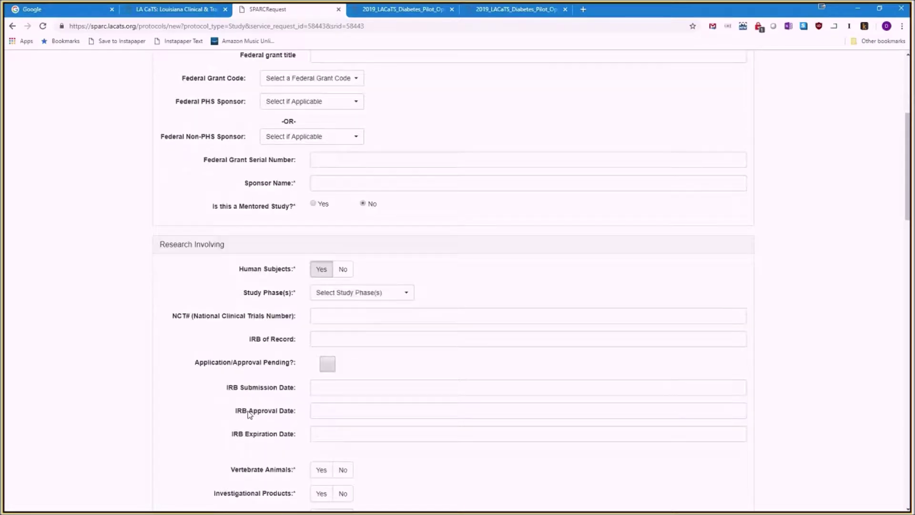
click(353, 293)
click(361, 411)
click(495, 370)
scroll(450, 372, down, 1)
scroll(459, 409, down, 1)
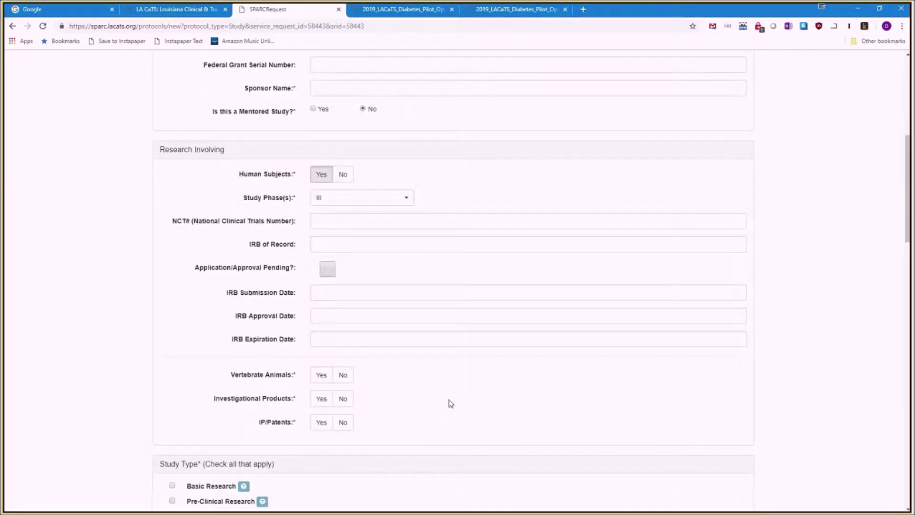
click(342, 376)
click(343, 399)
click(342, 422)
Mark the study as Basic and Clinical Research, T1 - Translation to Humans, with Drug Delivery and Screening/Diagnostic Testing focus.
scroll(417, 418, down, 1)
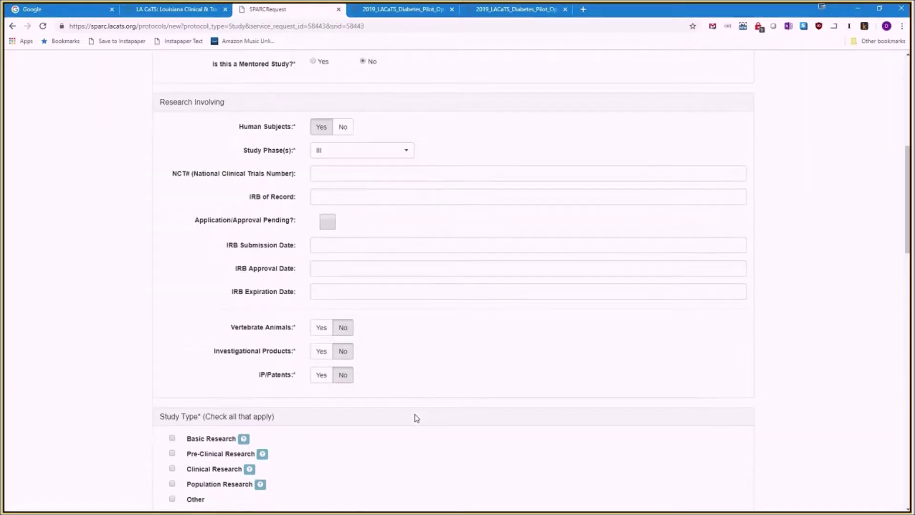
scroll(394, 444, down, 1)
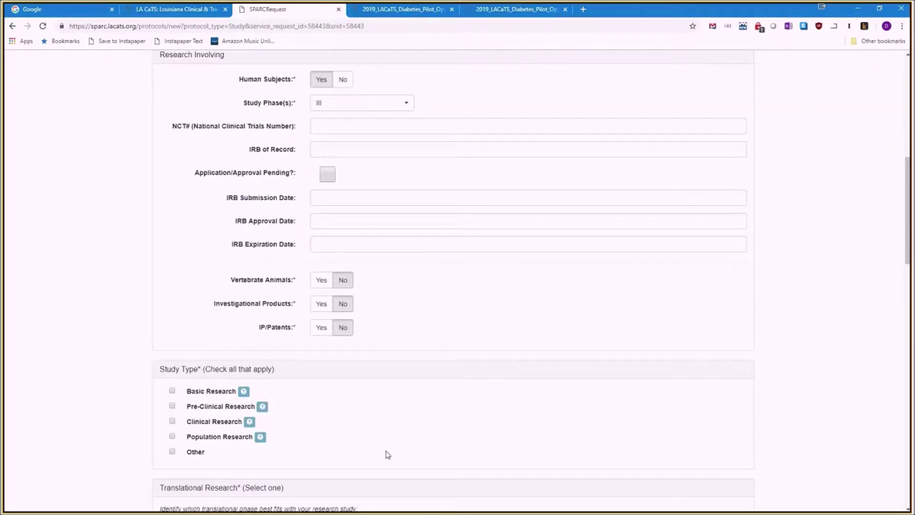
scroll(378, 448, down, 1)
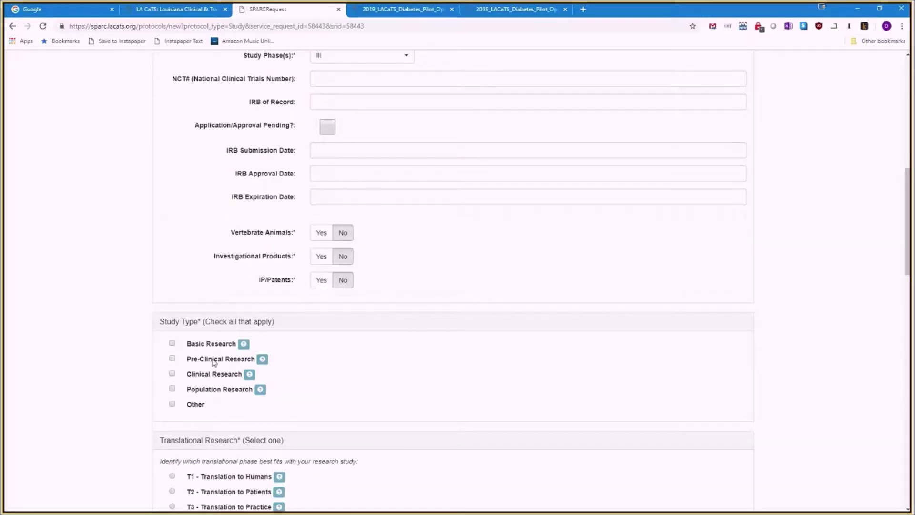
click(172, 344)
click(172, 374)
scroll(173, 390, down, 2)
click(172, 381)
scroll(172, 383, down, 3)
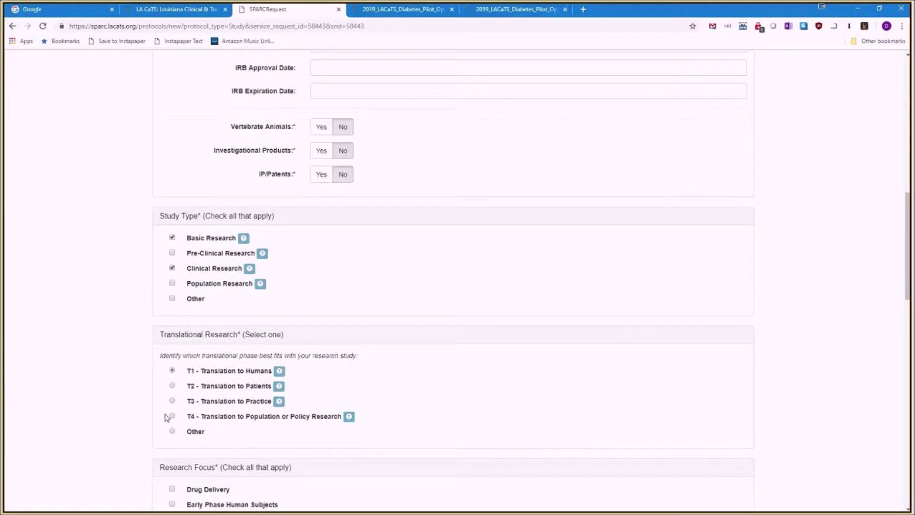
click(172, 358)
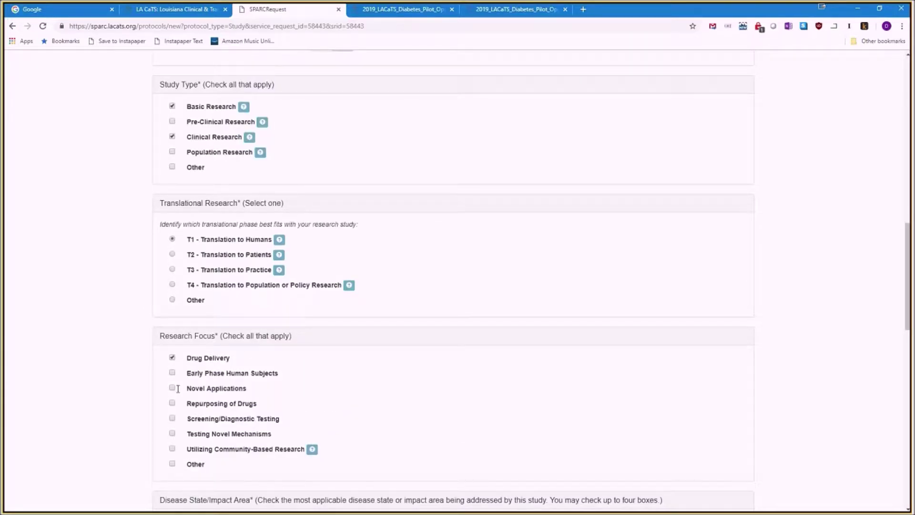
click(172, 418)
Link the LA CaTS Pilot Grant Program Award, choose Single Investigator/Institution collaboration, and save the protocol.
scroll(319, 452, down, 3)
scroll(286, 440, down, 1)
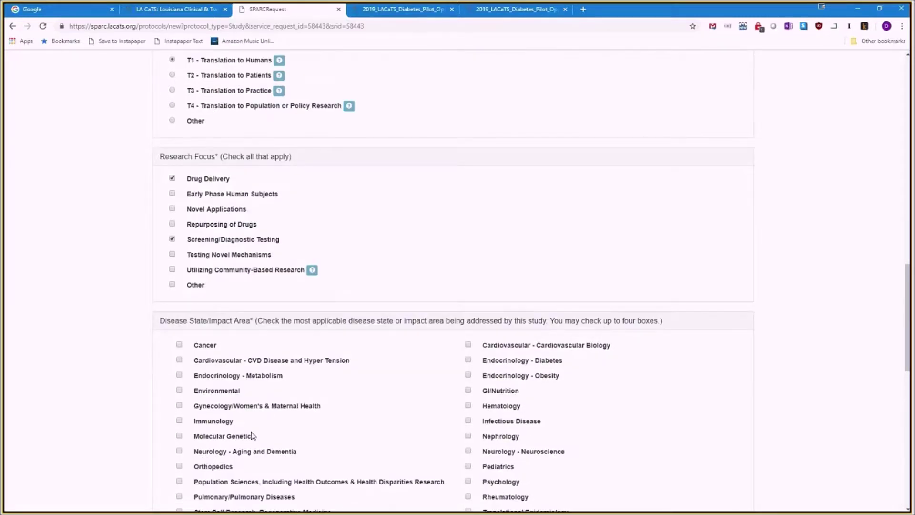
scroll(253, 435, down, 1)
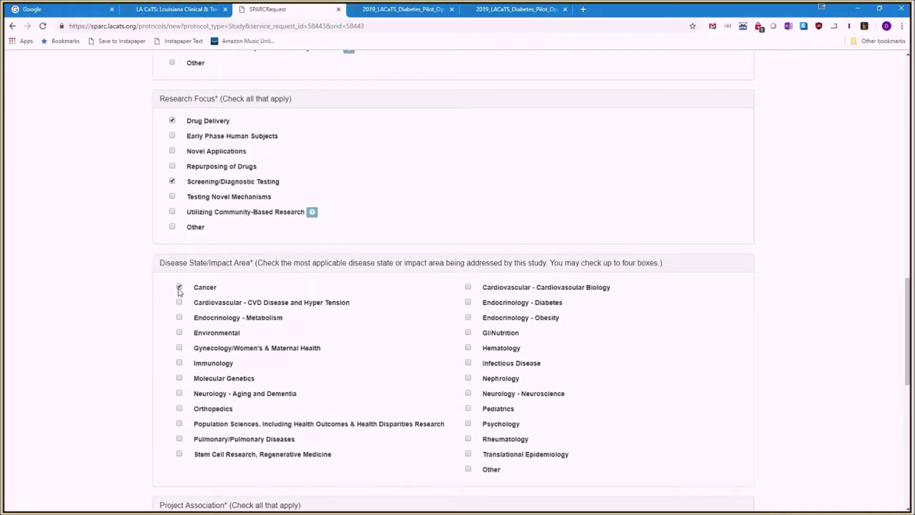
scroll(142, 415, down, 3)
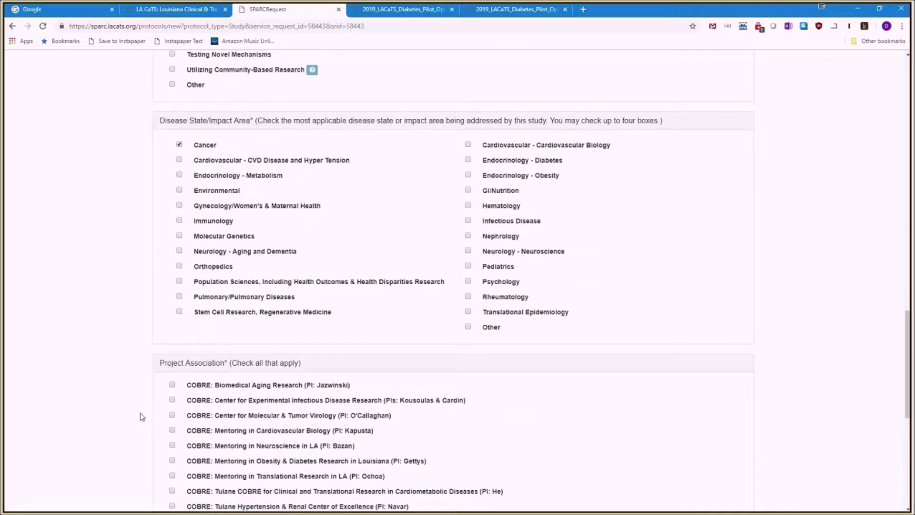
scroll(142, 417, down, 1)
scroll(142, 417, down, 2)
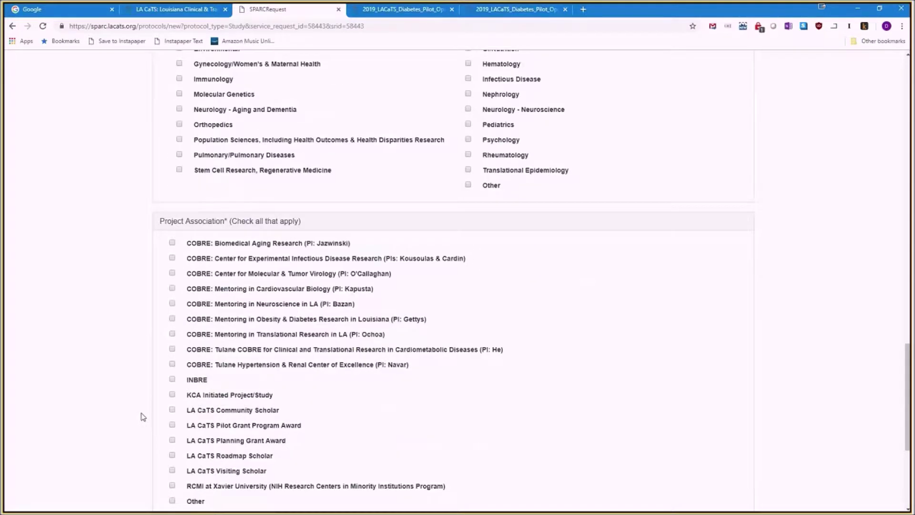
click(172, 424)
scroll(332, 416, down, 1)
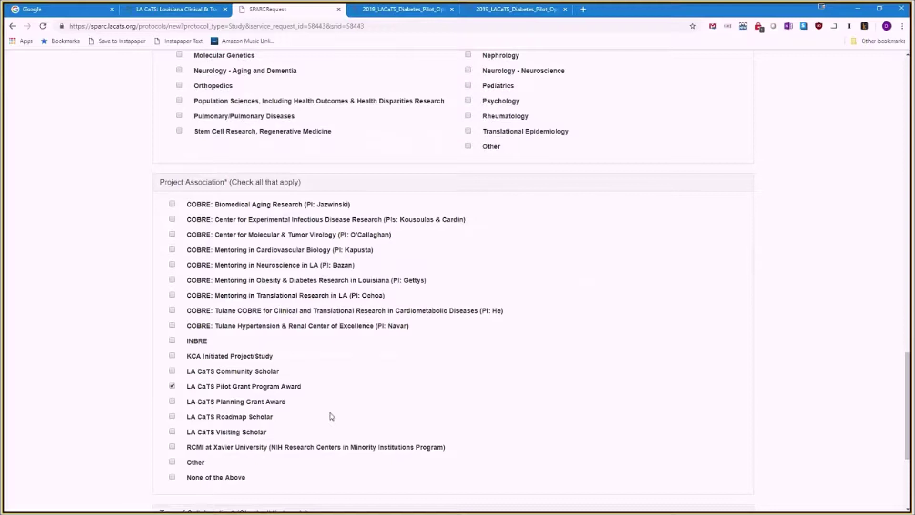
scroll(332, 416, down, 3)
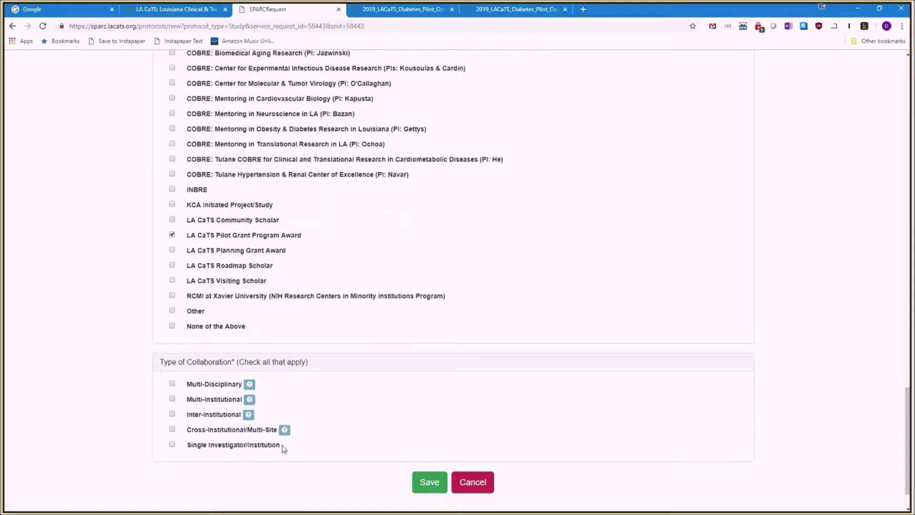
click(172, 444)
click(429, 482)
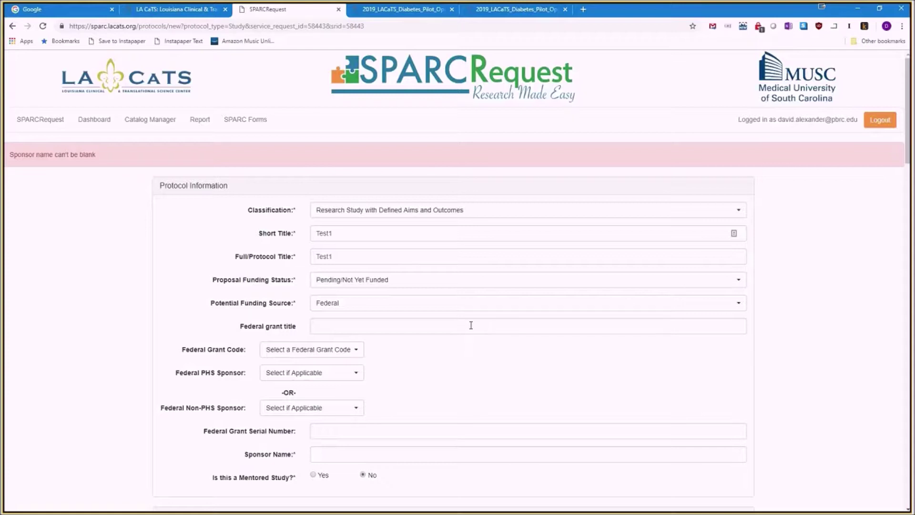
Enter 'test' as the sponsor name and save the protocol again.
click(457, 455)
text(test)
scroll(457, 457, down, 7)
scroll(457, 464, down, 20)
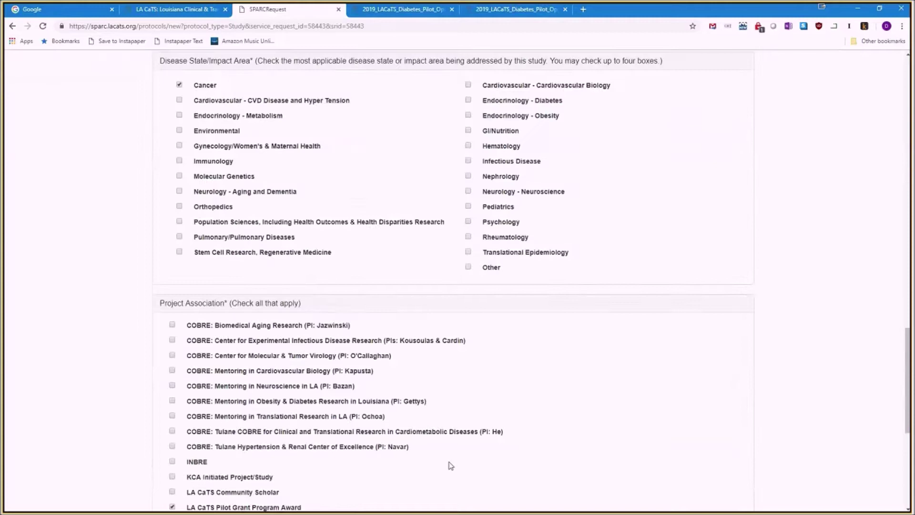
click(425, 445)
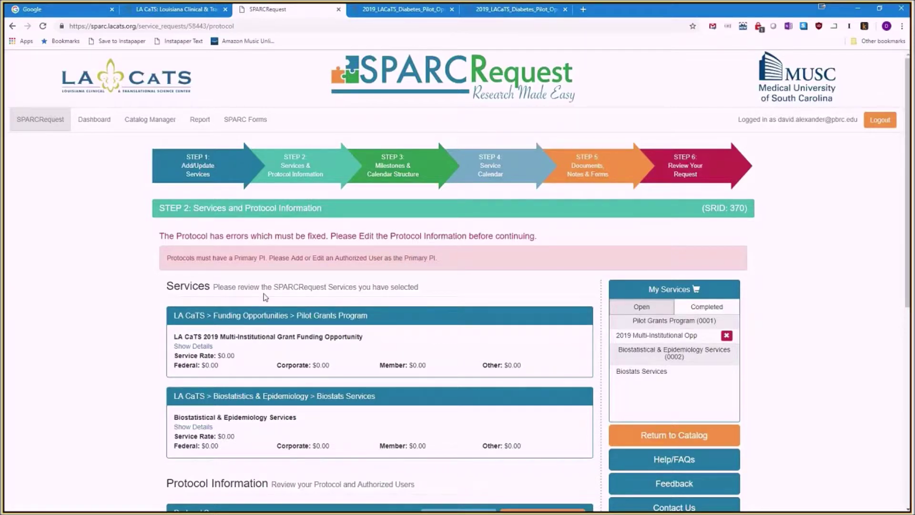
Review the Step 2 page and reopen the protocol information for editing.
scroll(265, 296, down, 1)
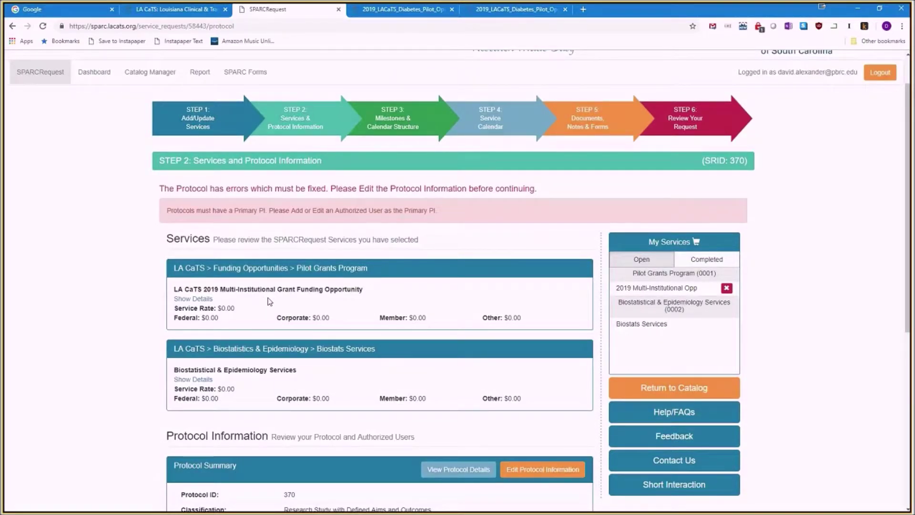
scroll(270, 302, down, 1)
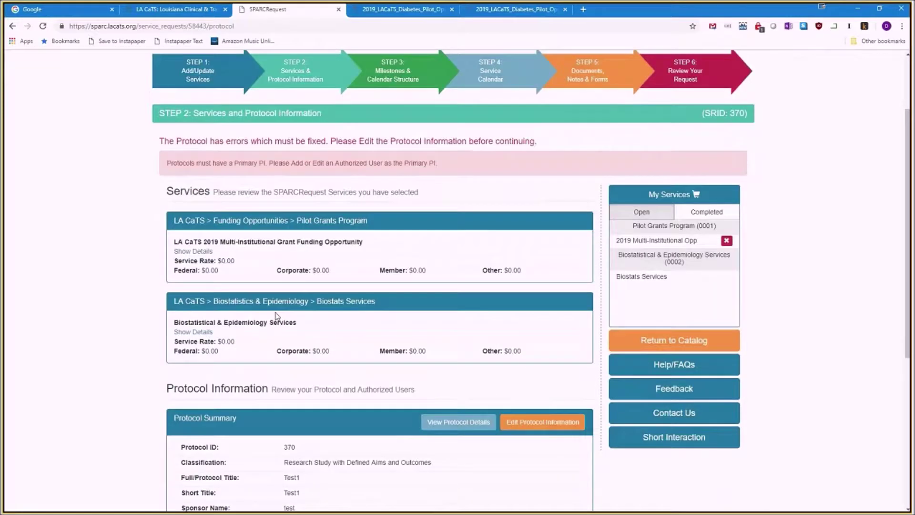
scroll(277, 315, down, 1)
scroll(278, 318, down, 1)
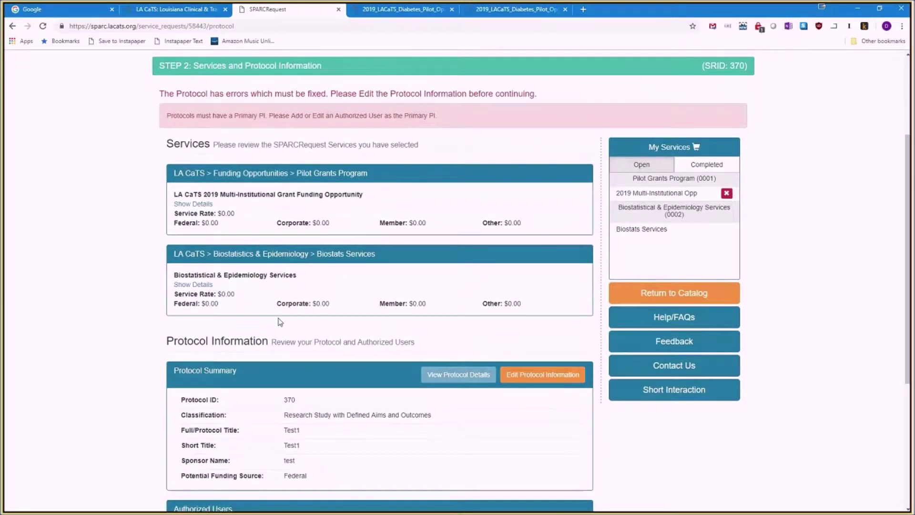
click(549, 375)
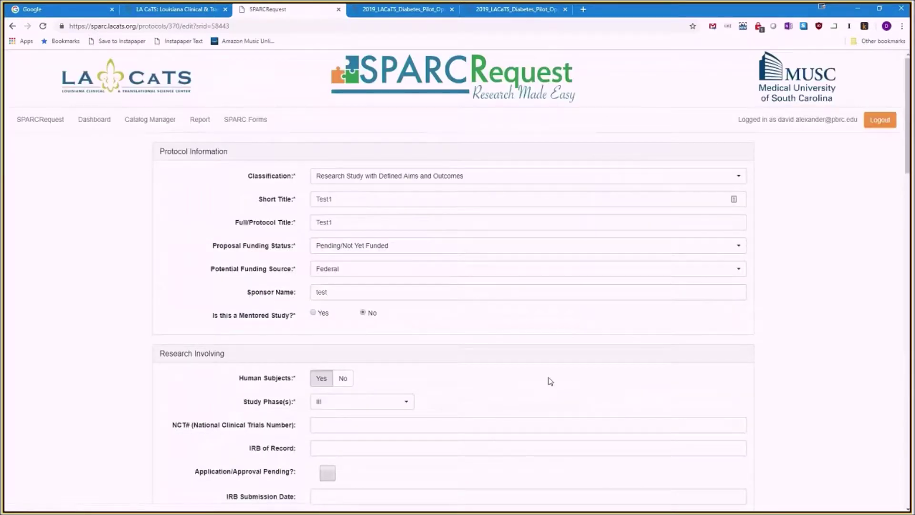
scroll(550, 381, down, 1)
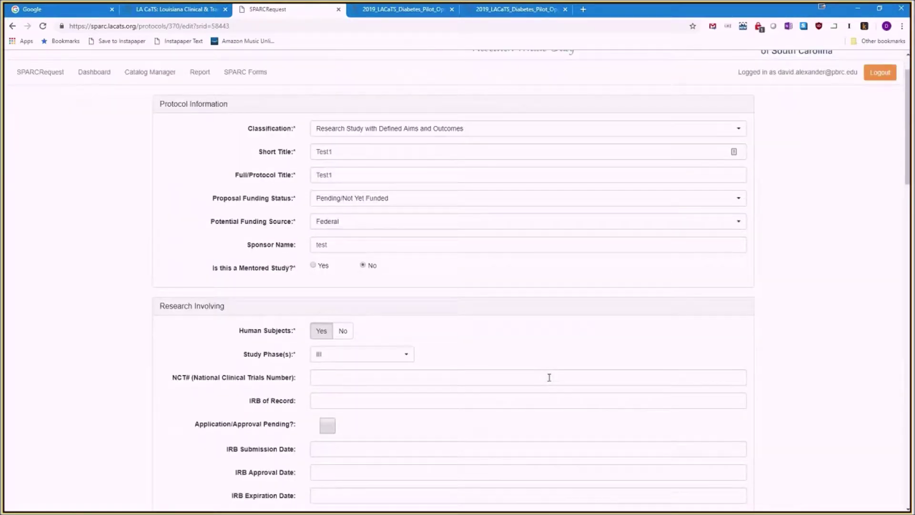
scroll(549, 378, down, 1)
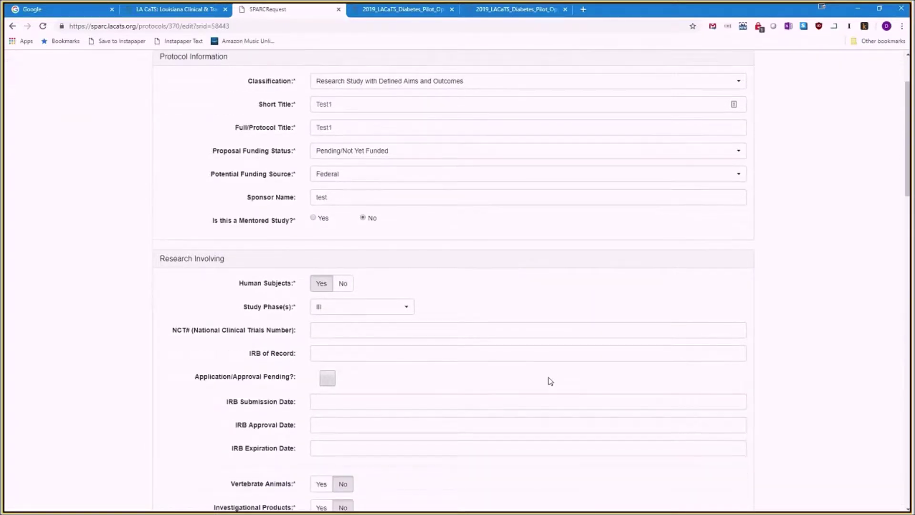
scroll(551, 381, down, 6)
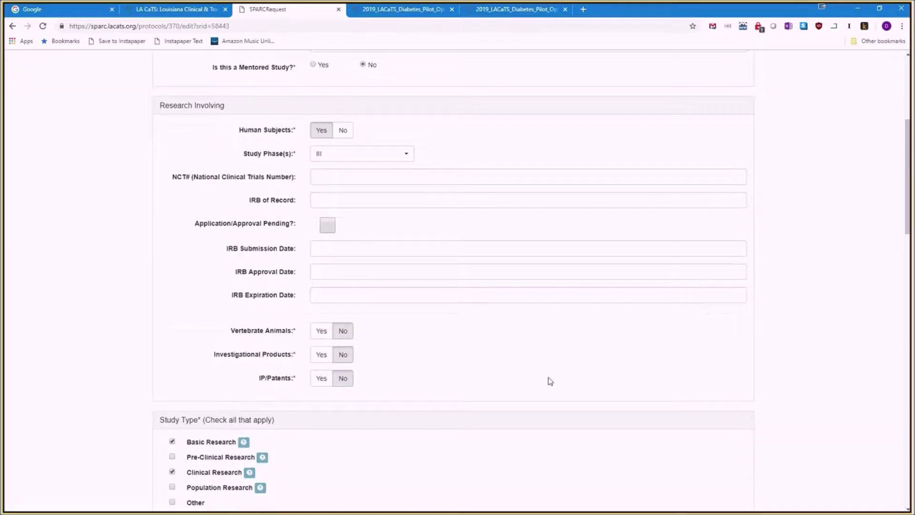
scroll(551, 381, down, 7)
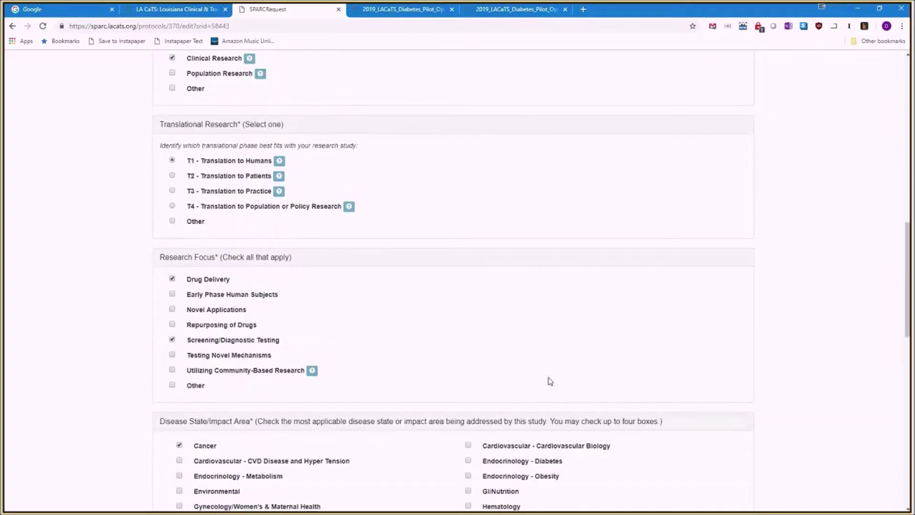
scroll(550, 380, up, 16)
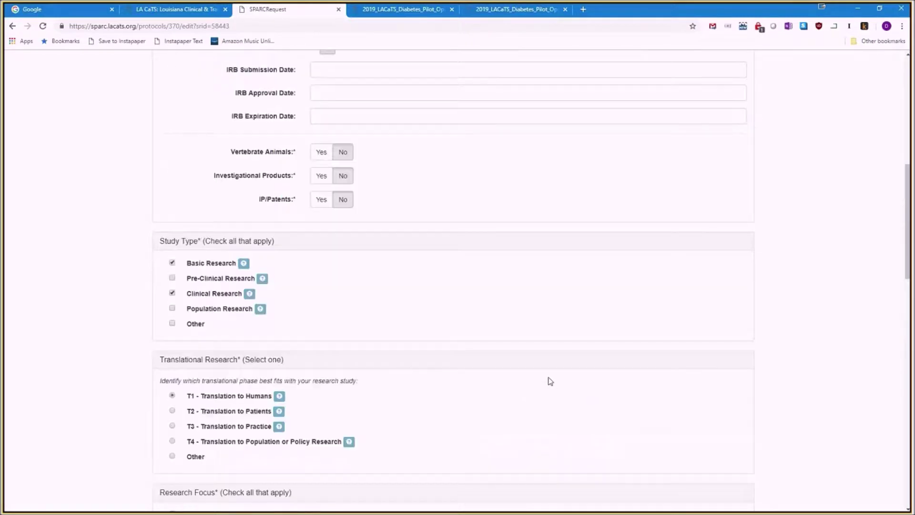
scroll(550, 381, down, 20)
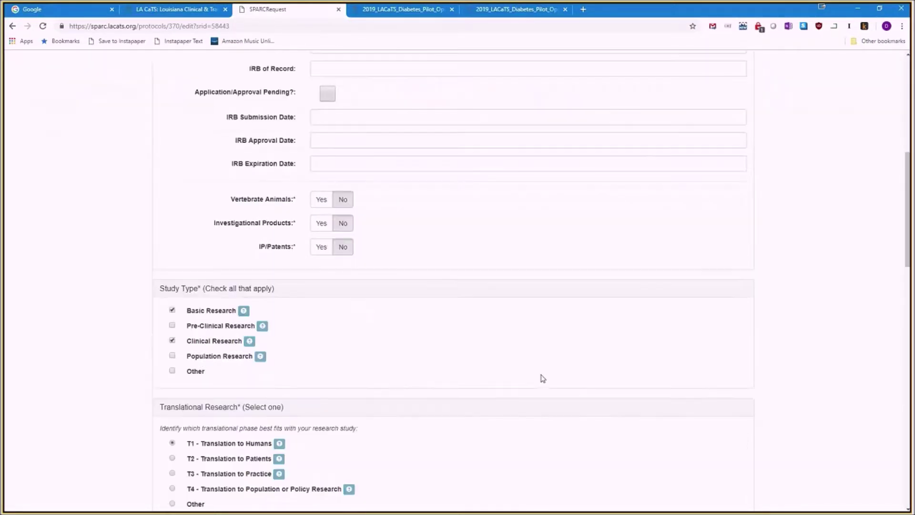
scroll(542, 377, down, 5)
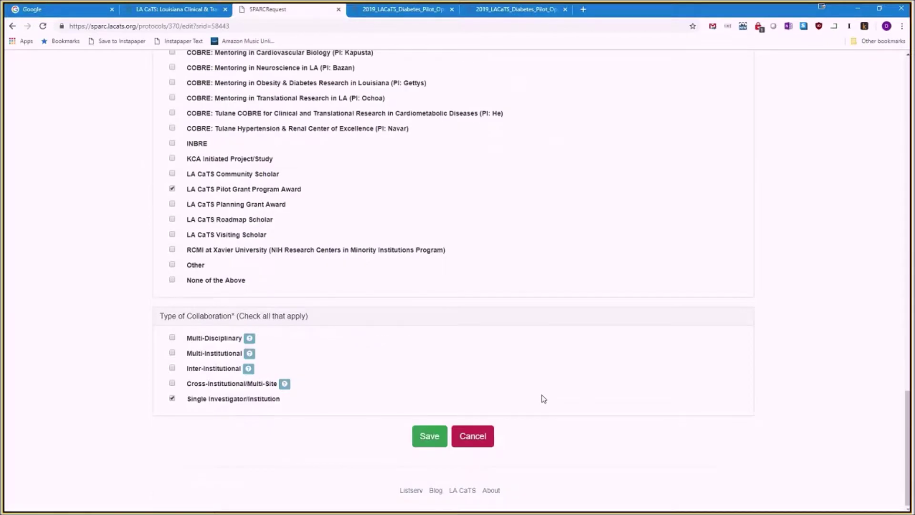
click(476, 437)
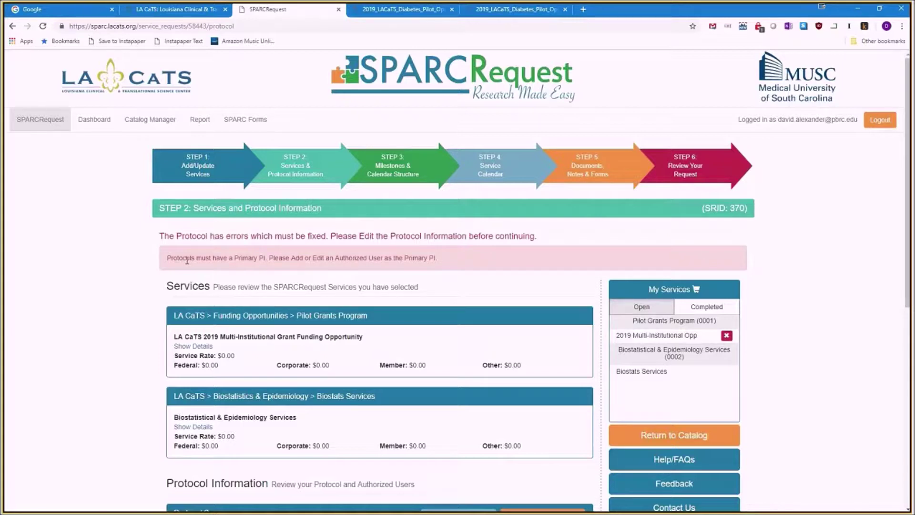
scroll(187, 259, down, 1)
Edit the authorized user to give them the Primary PI role and save.
scroll(185, 317, down, 1)
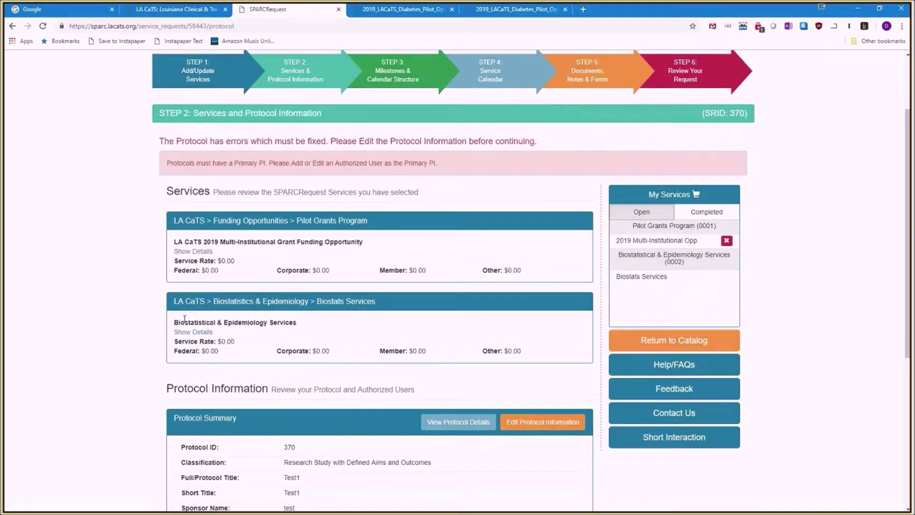
scroll(185, 319, down, 2)
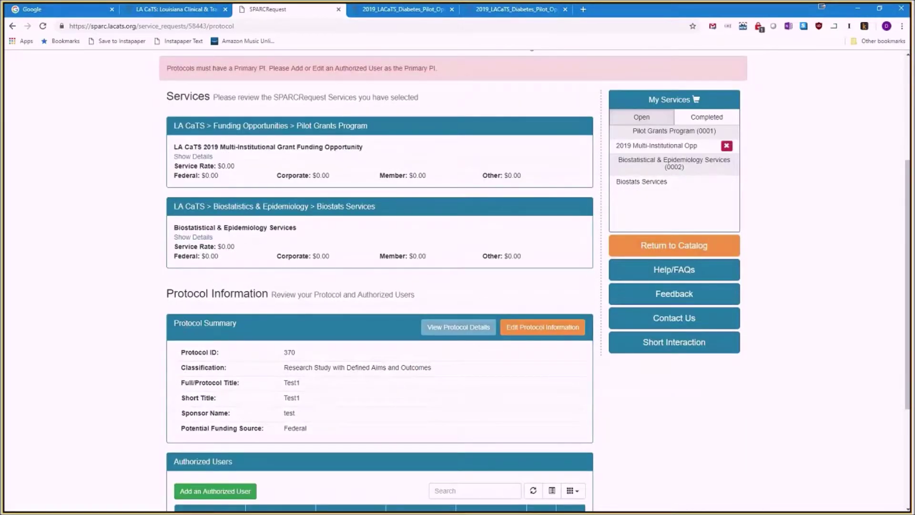
scroll(186, 347, down, 1)
scroll(186, 347, down, 1)
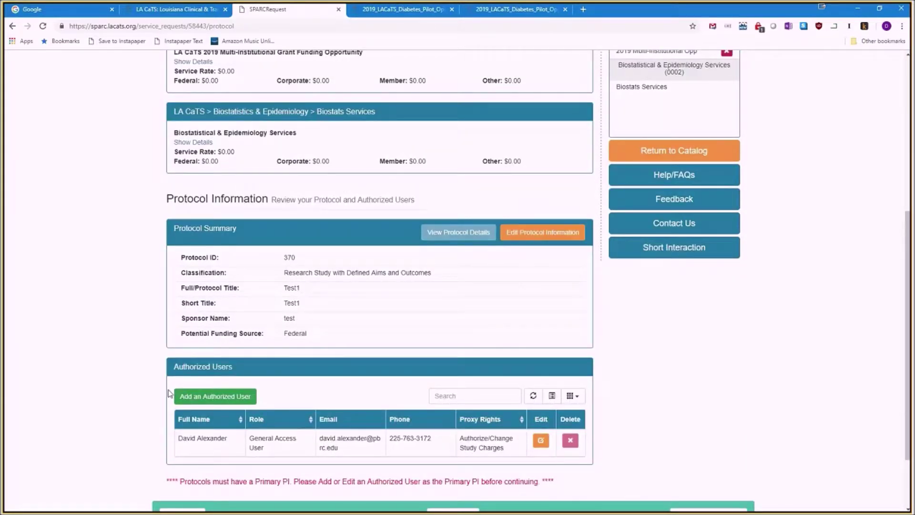
click(540, 442)
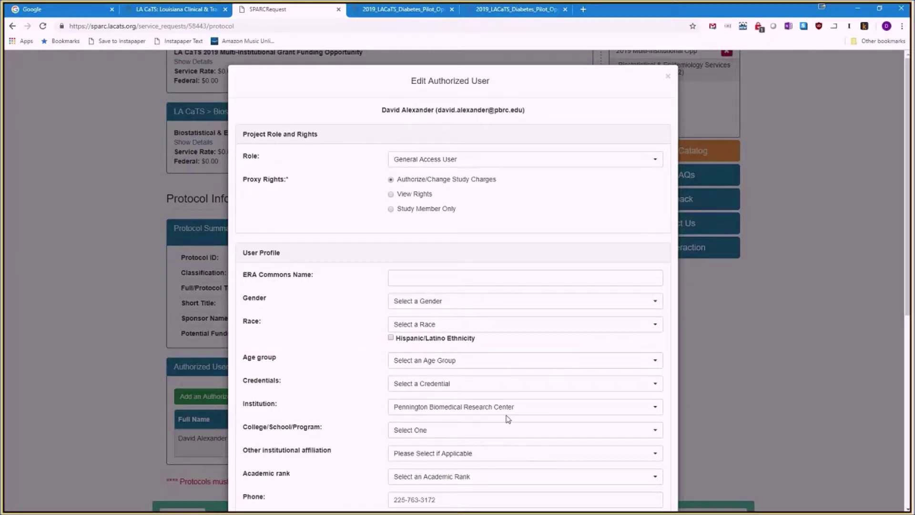
scroll(508, 419, down, 1)
click(419, 119)
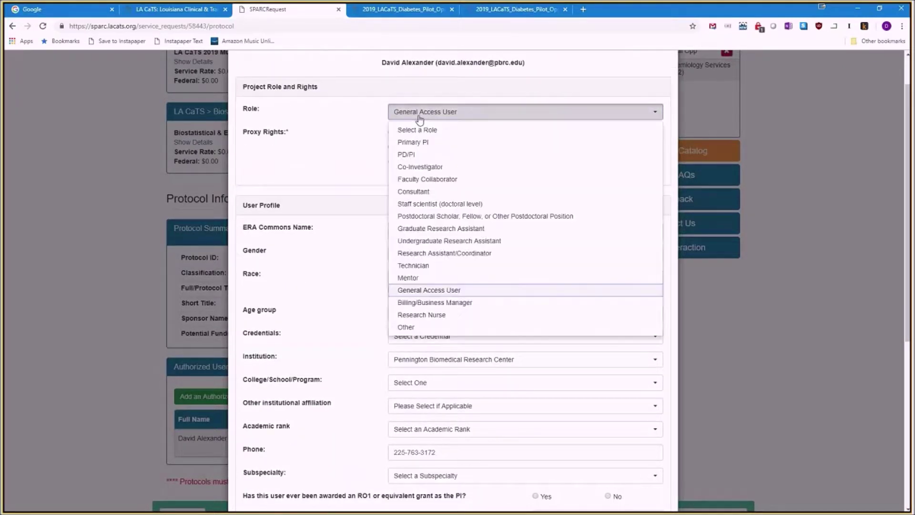
click(422, 155)
scroll(415, 219, down, 6)
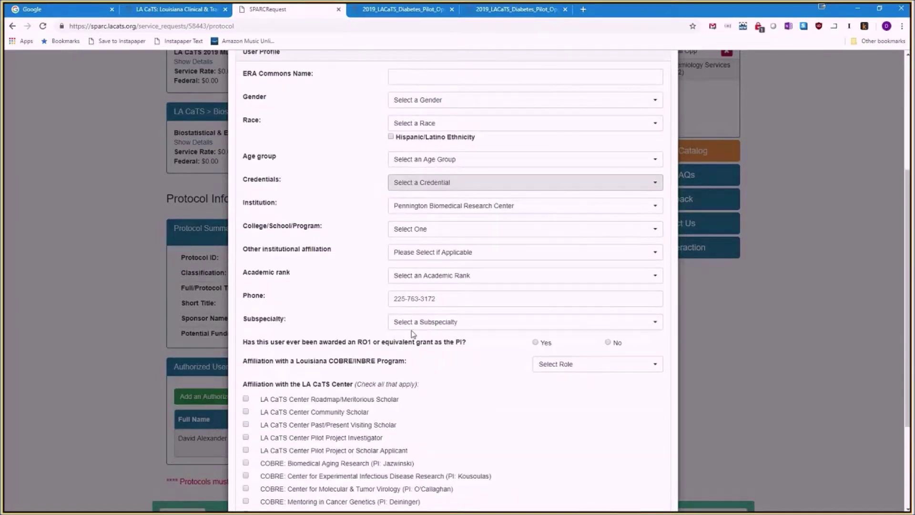
scroll(443, 447, down, 1)
click(647, 485)
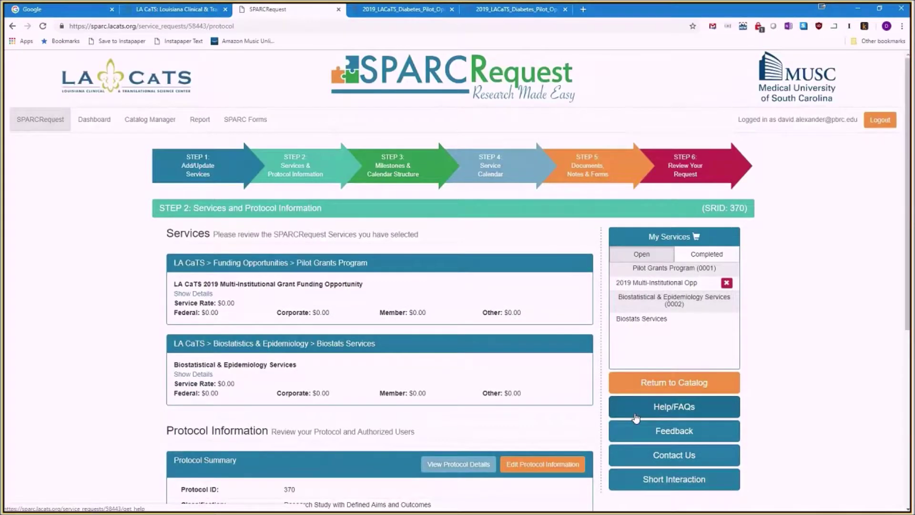
Save the protocol information and continue to Step 3, Milestones and Calendar Structure.
scroll(635, 417, down, 1)
scroll(653, 476, down, 2)
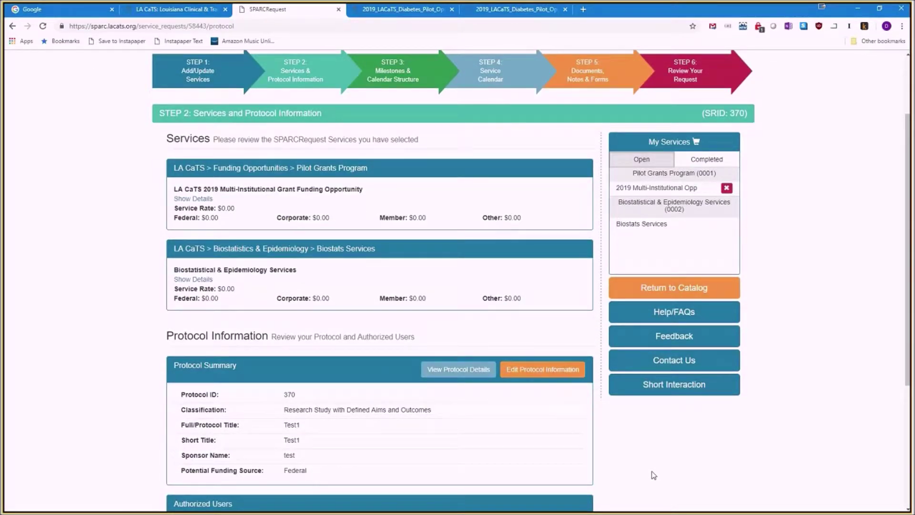
scroll(654, 474, up, 2)
scroll(654, 474, down, 2)
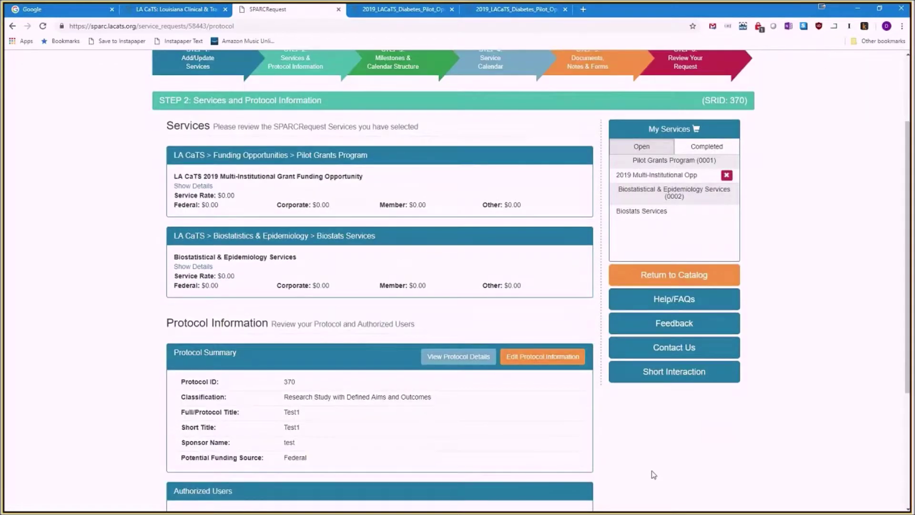
scroll(654, 475, up, 2)
scroll(652, 475, down, 5)
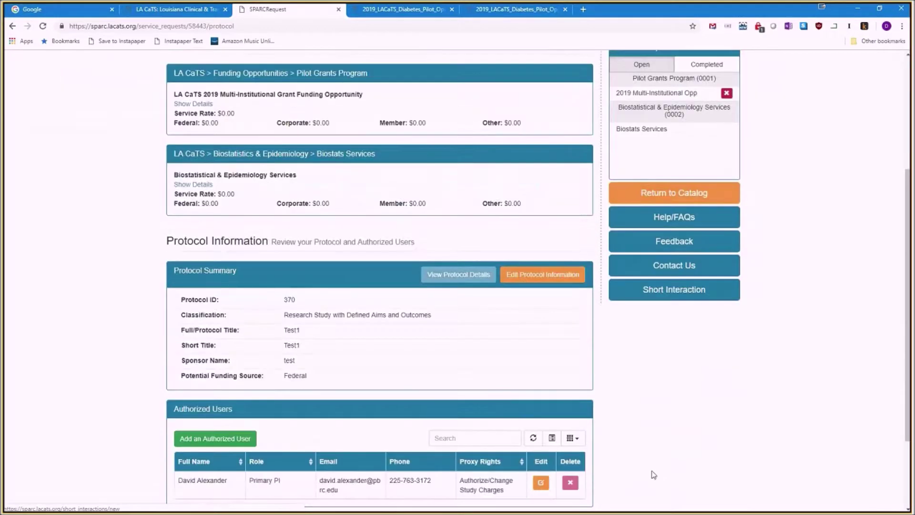
scroll(653, 474, down, 2)
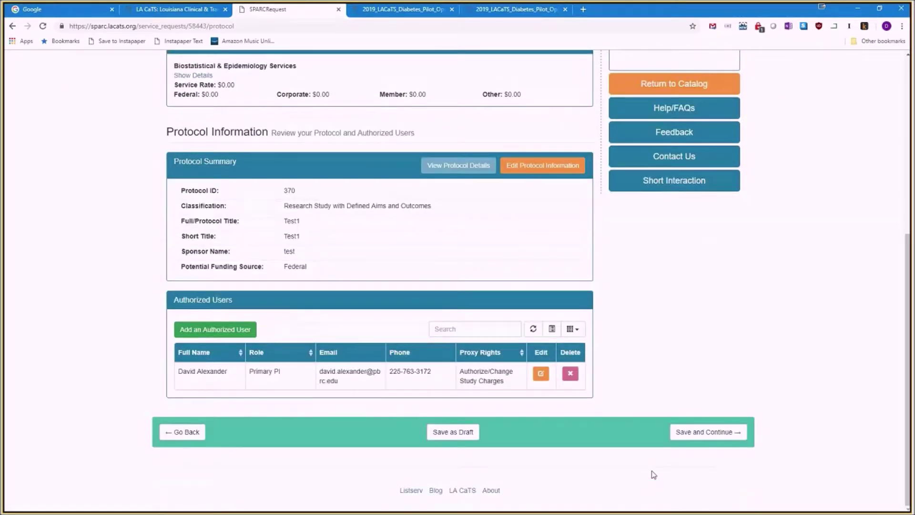
click(680, 441)
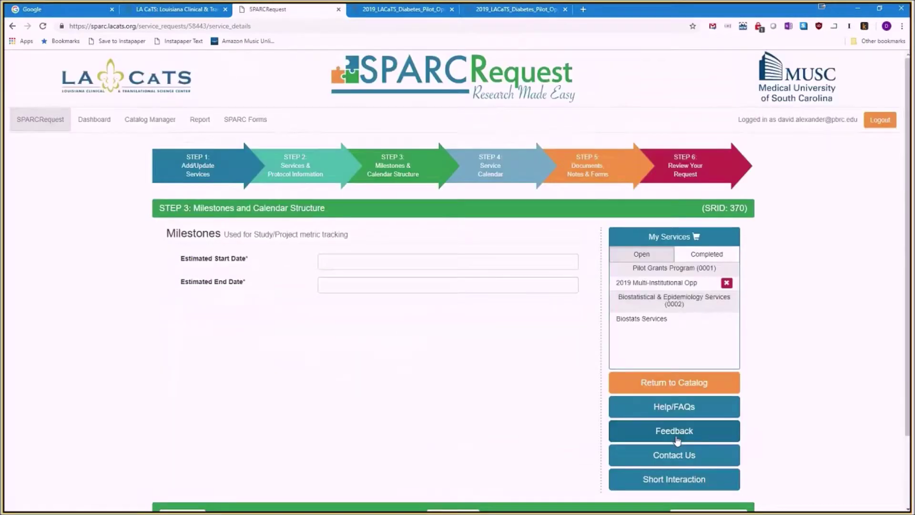
Set the estimated start date to 03/07/2019 and end date to 04/11/2019, then save.
click(407, 260)
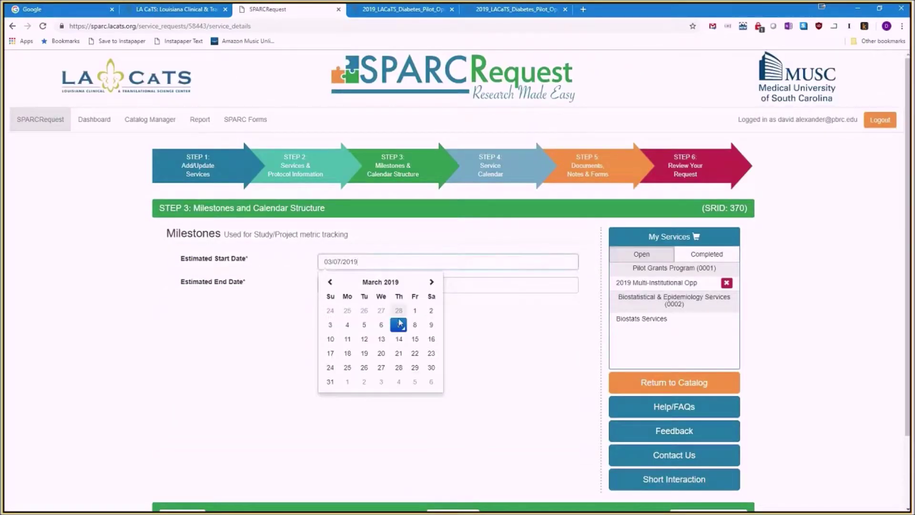
click(399, 325)
click(388, 285)
click(431, 306)
click(399, 348)
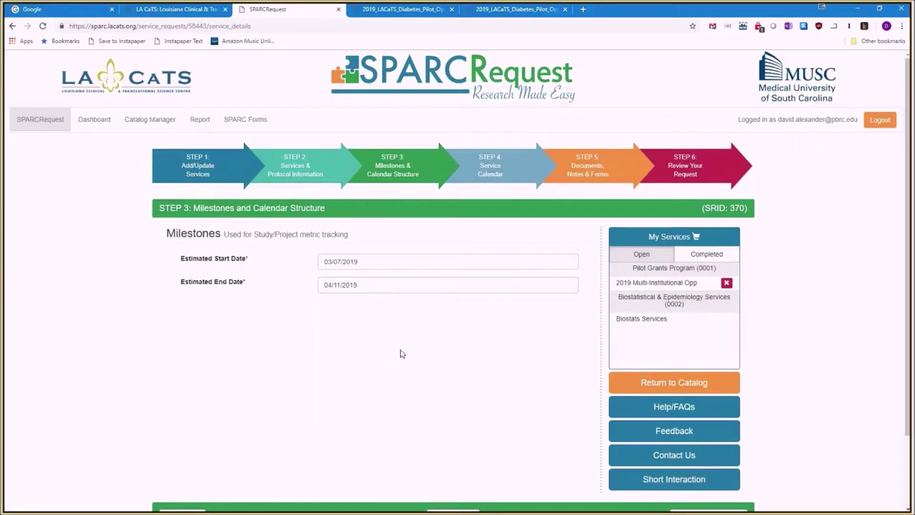
scroll(402, 353, down, 2)
click(689, 437)
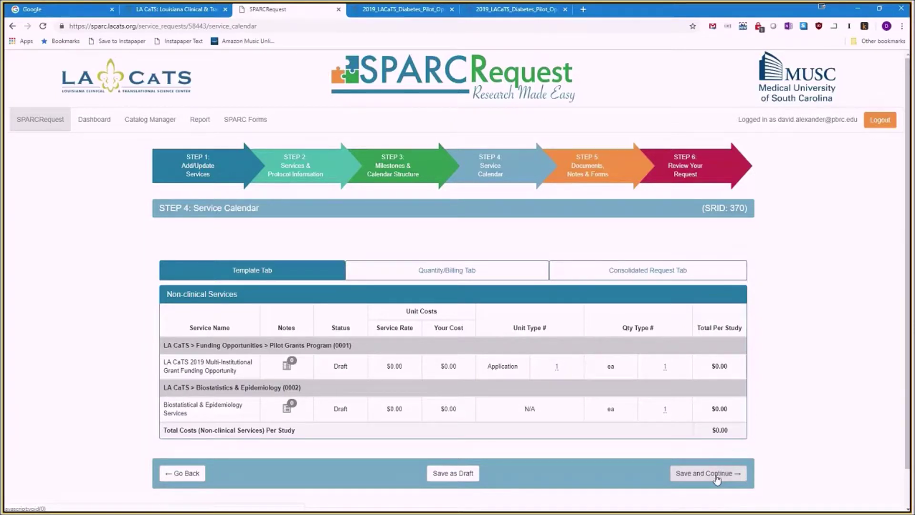
Save the service calendar and move on to Step 5, Documents, Notes, and Forms.
scroll(717, 480, down, 1)
scroll(717, 481, down, 1)
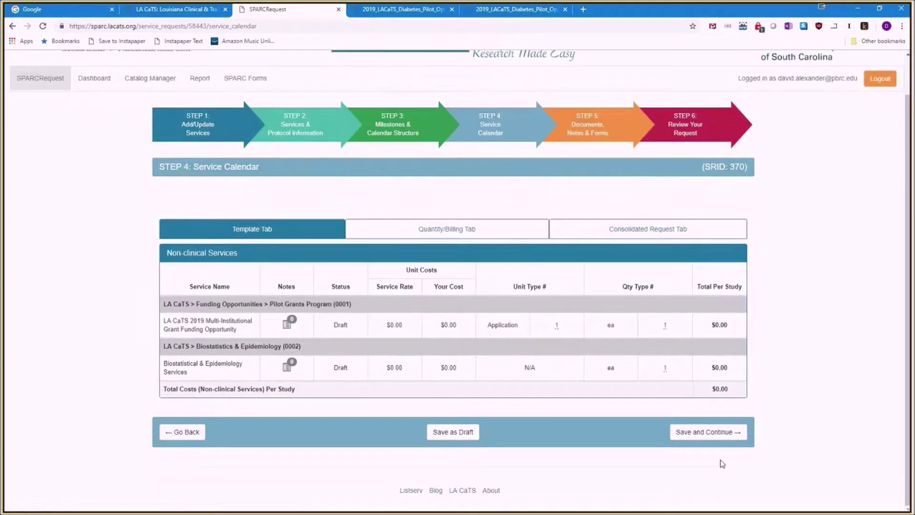
click(708, 433)
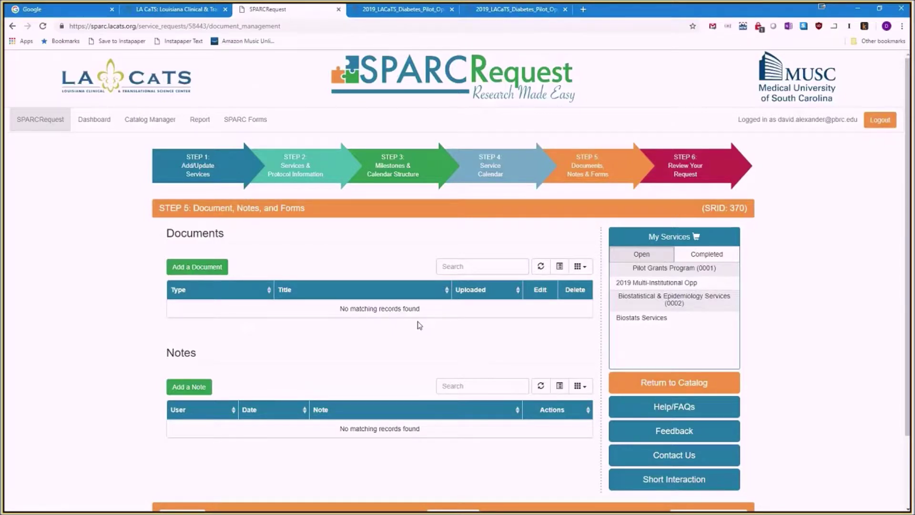
scroll(420, 323, down, 1)
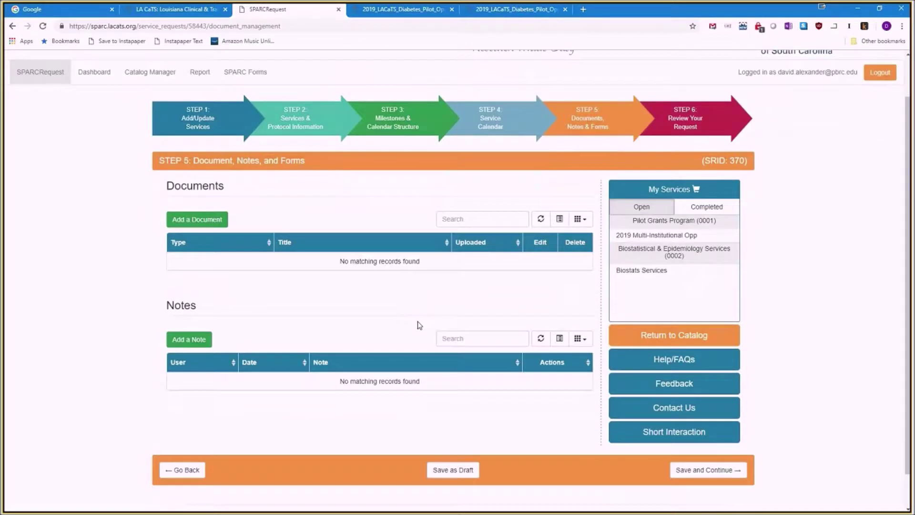
click(219, 220)
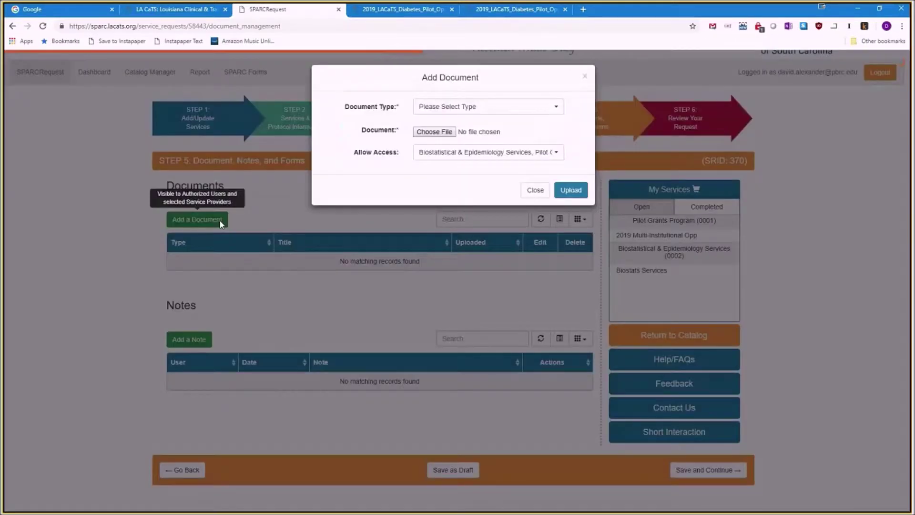
click(447, 106)
click(449, 136)
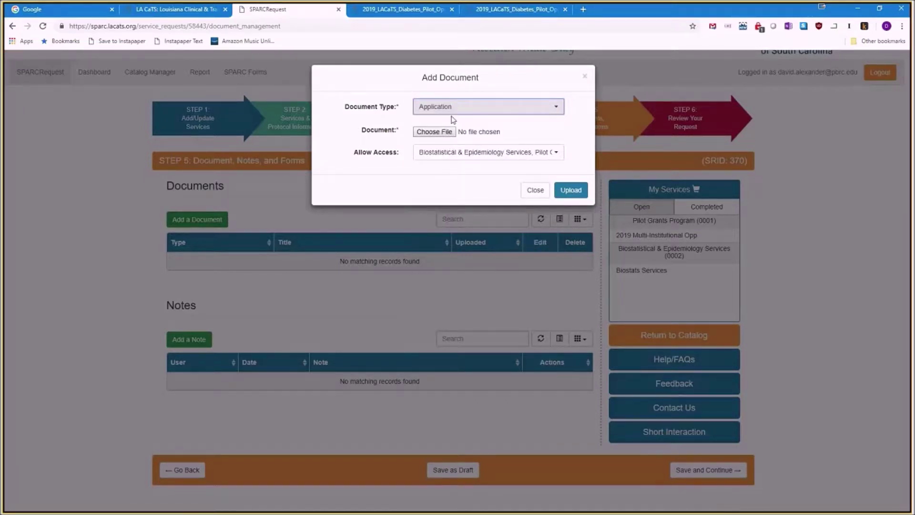
click(453, 113)
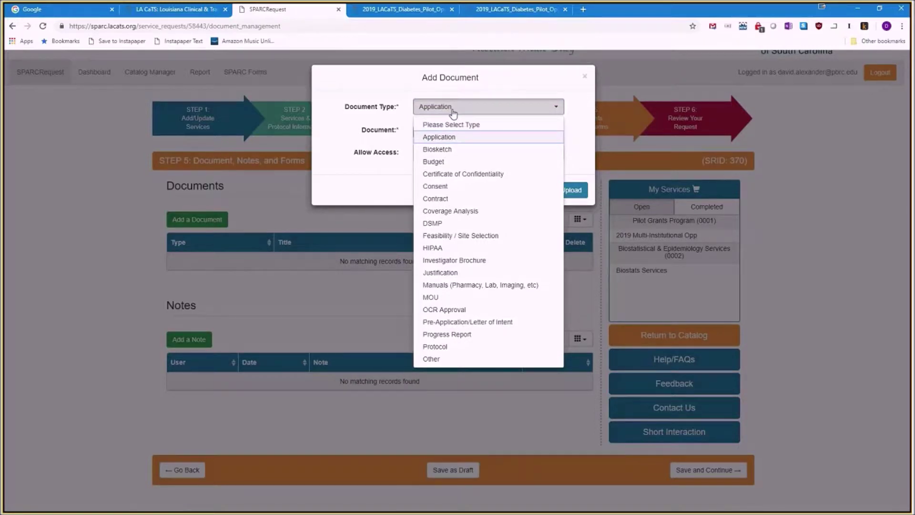
click(452, 111)
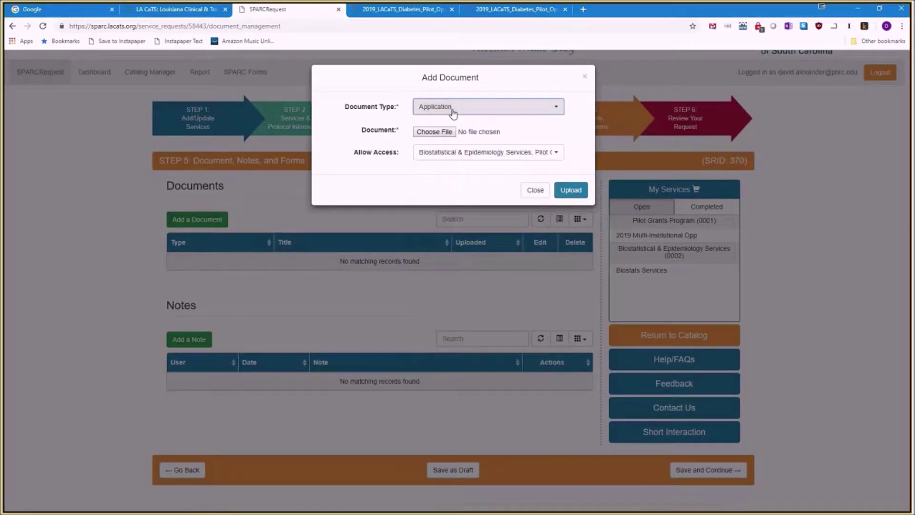
click(432, 134)
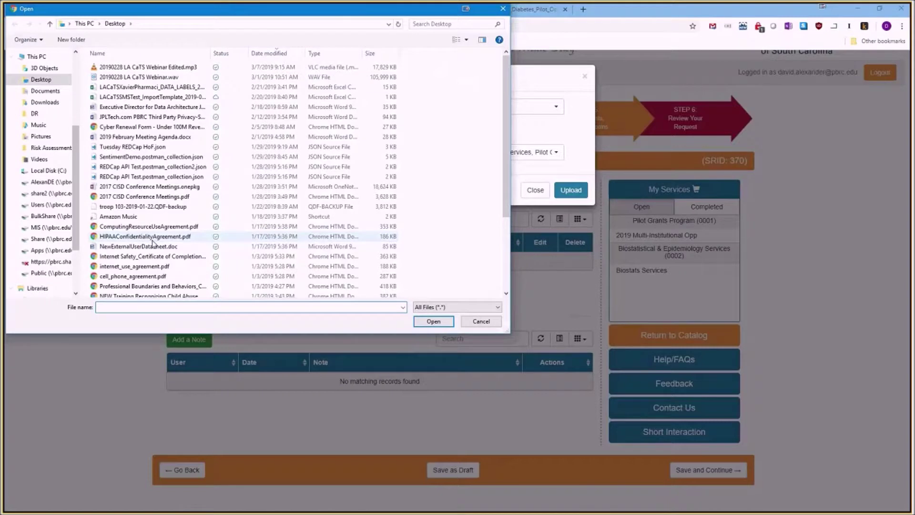
click(481, 321)
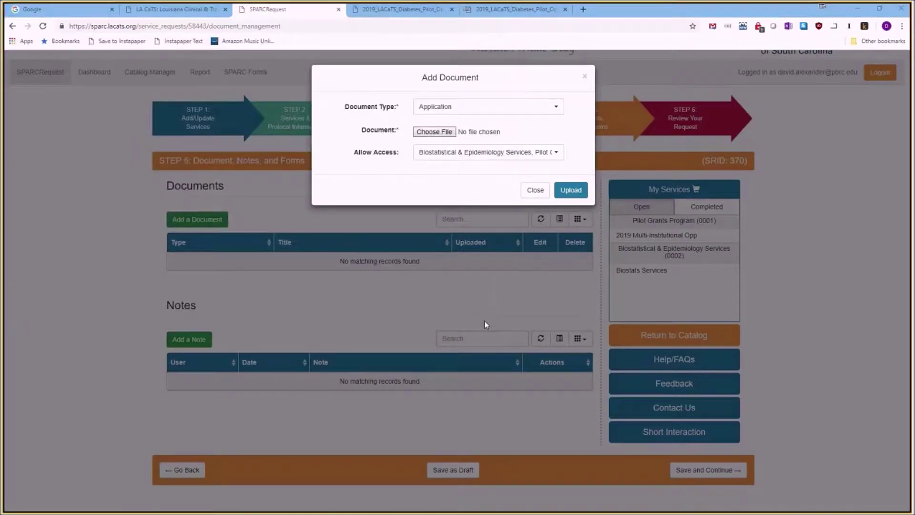
click(434, 152)
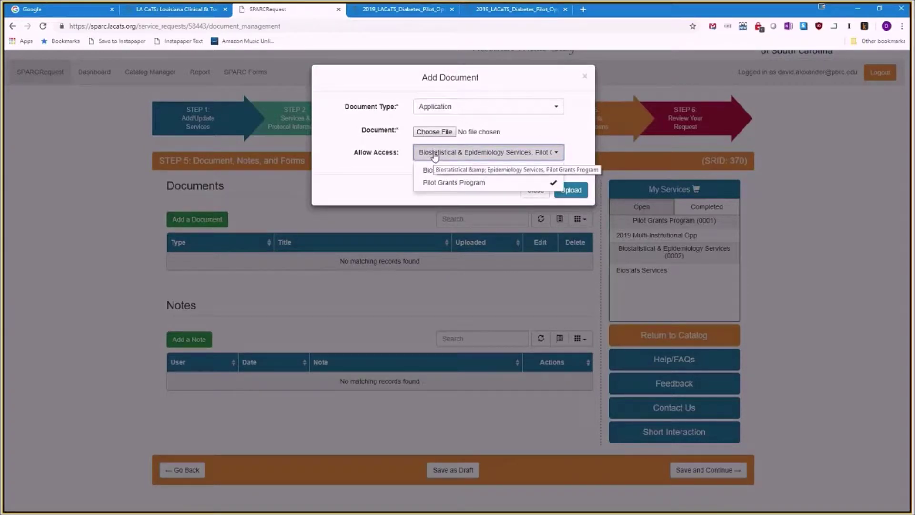
click(446, 171)
click(448, 171)
click(449, 183)
click(449, 184)
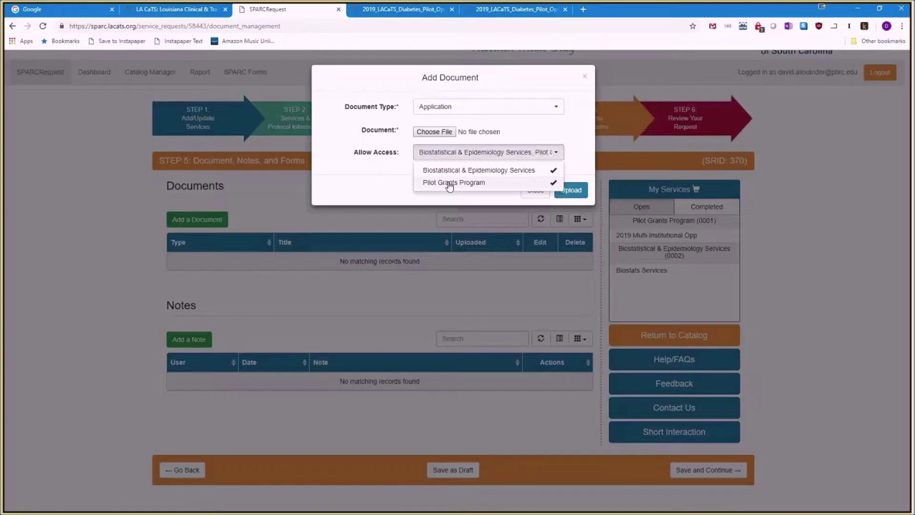
click(386, 168)
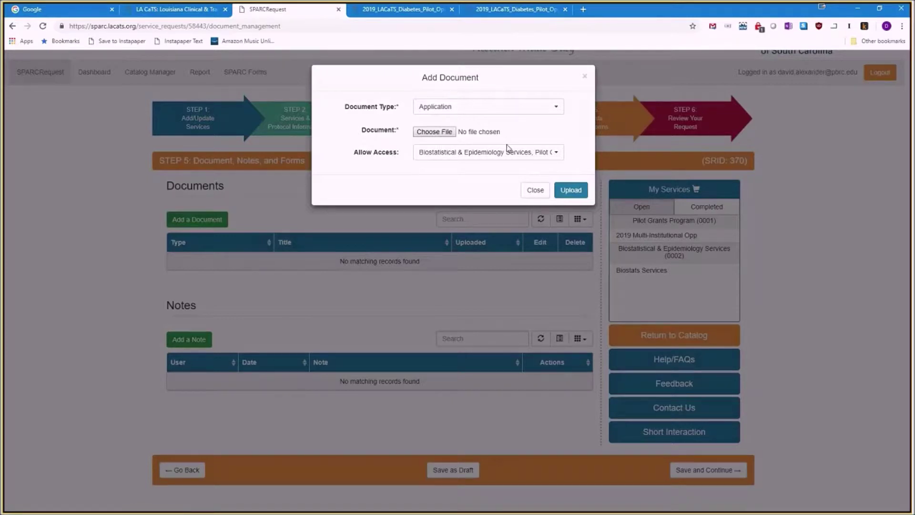
click(534, 191)
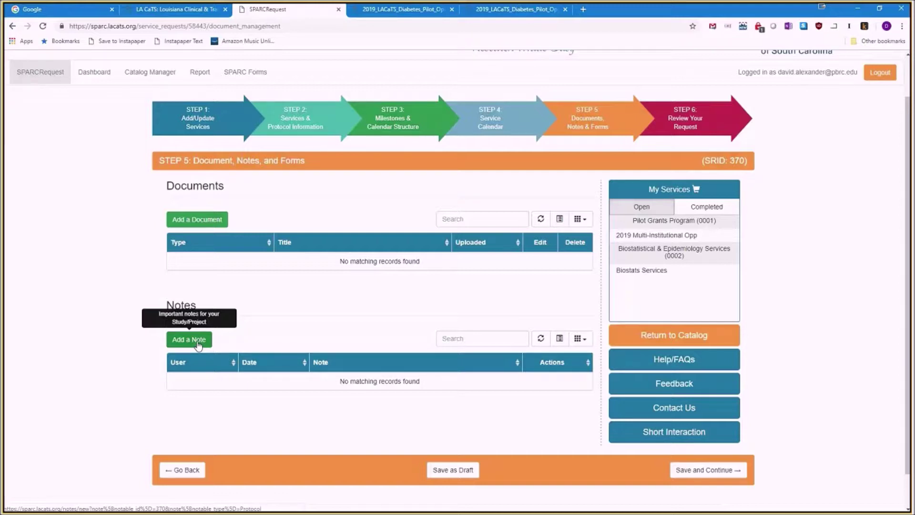
click(198, 344)
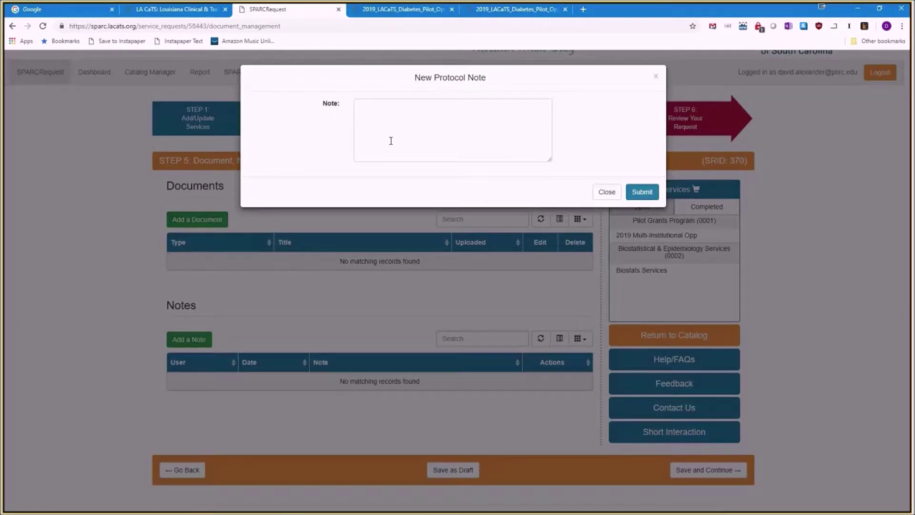
click(612, 199)
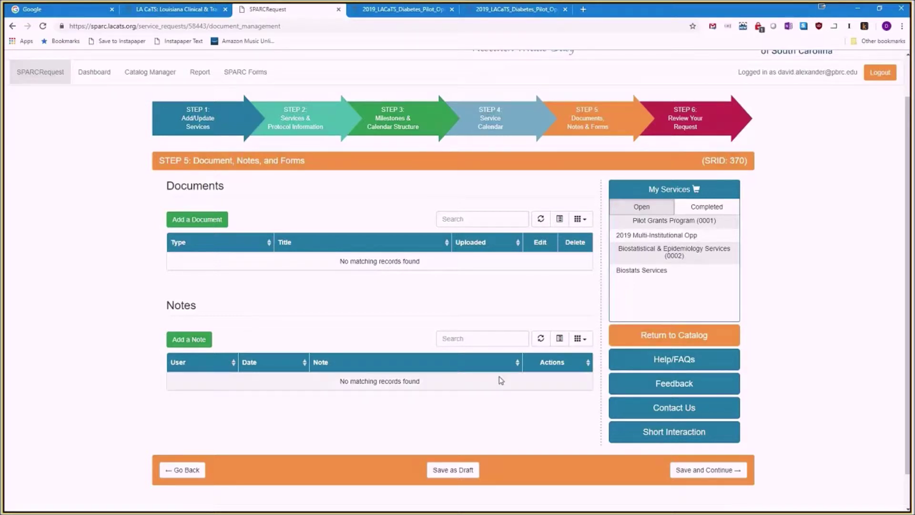
Proceed to the Review page for SRID 370 and submit the service request.
click(691, 472)
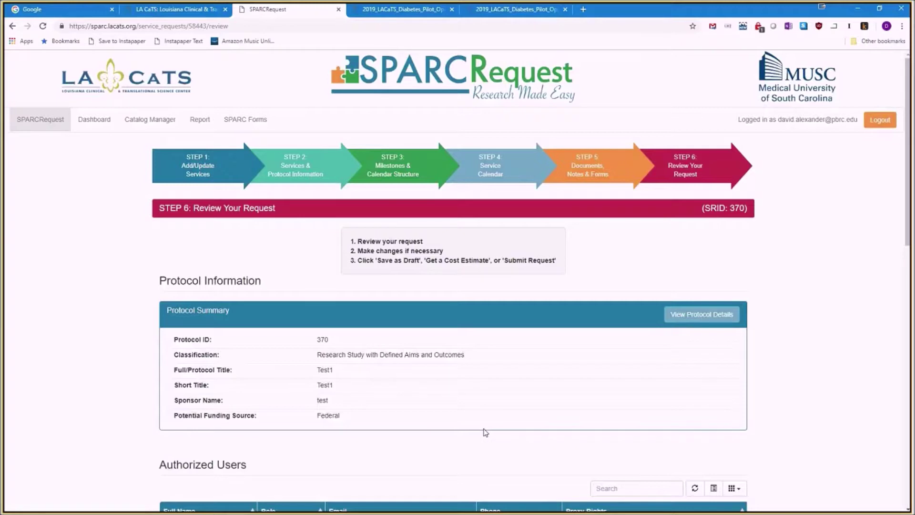
scroll(485, 435, down, 2)
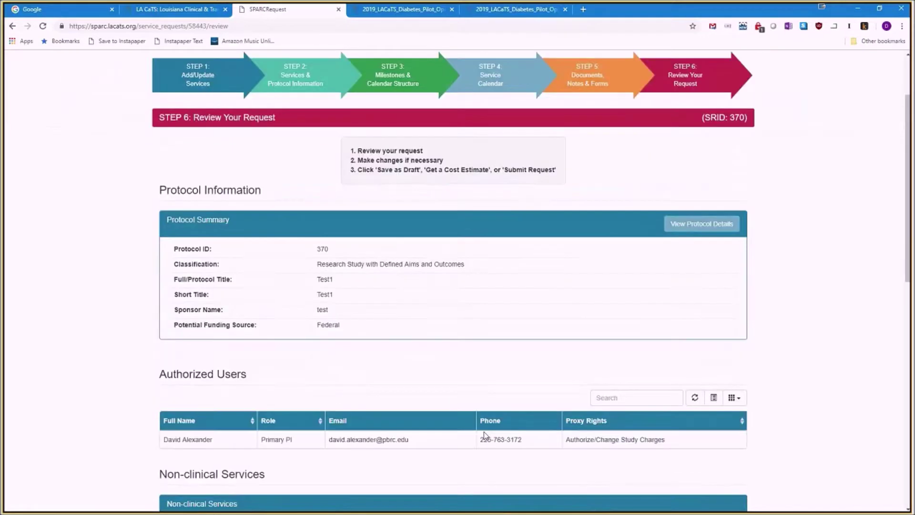
scroll(485, 433, down, 6)
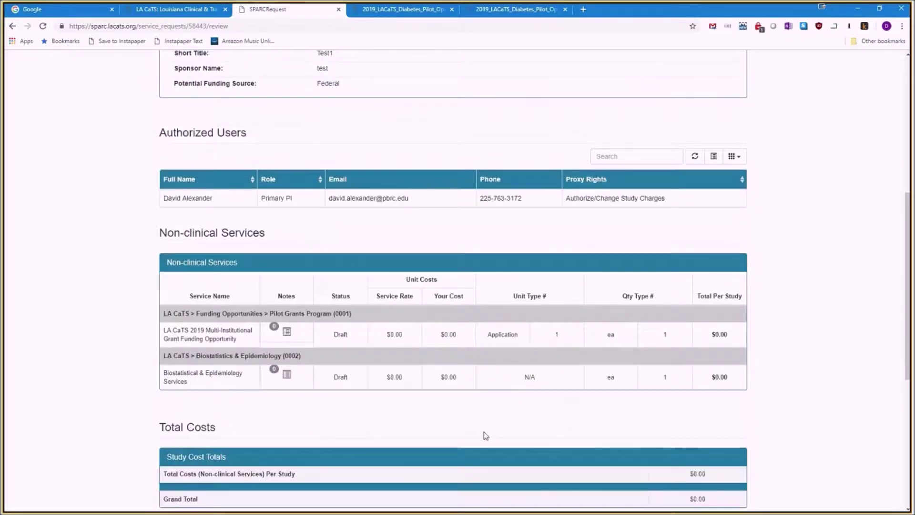
scroll(485, 435, down, 5)
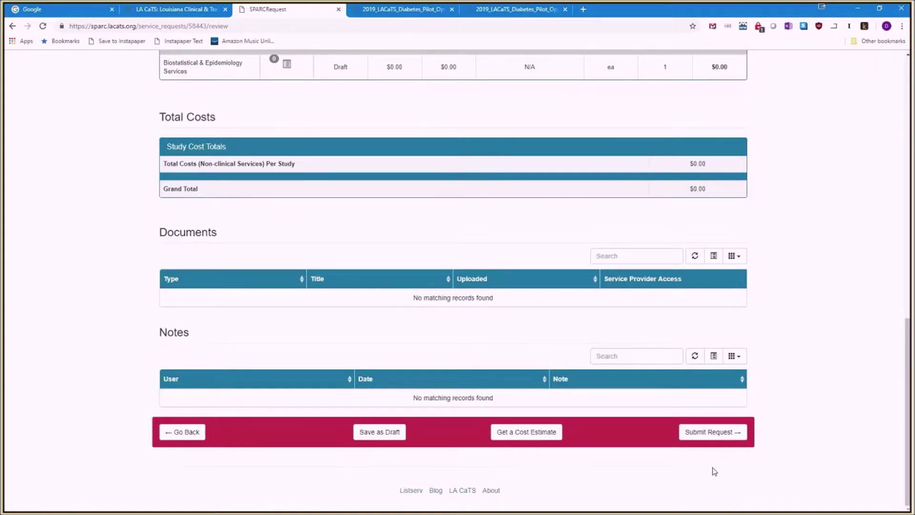
click(710, 432)
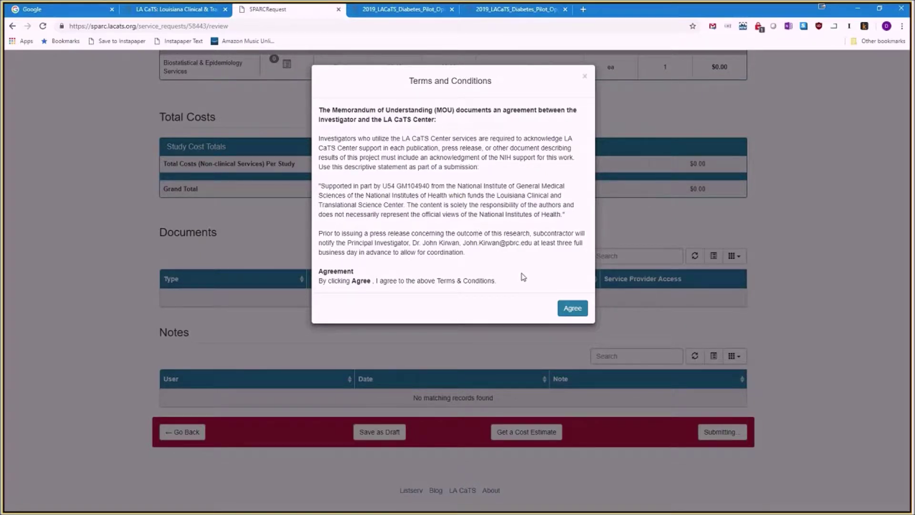
Agree to the Terms and Conditions and answer the satisfaction survey prompt.
click(571, 309)
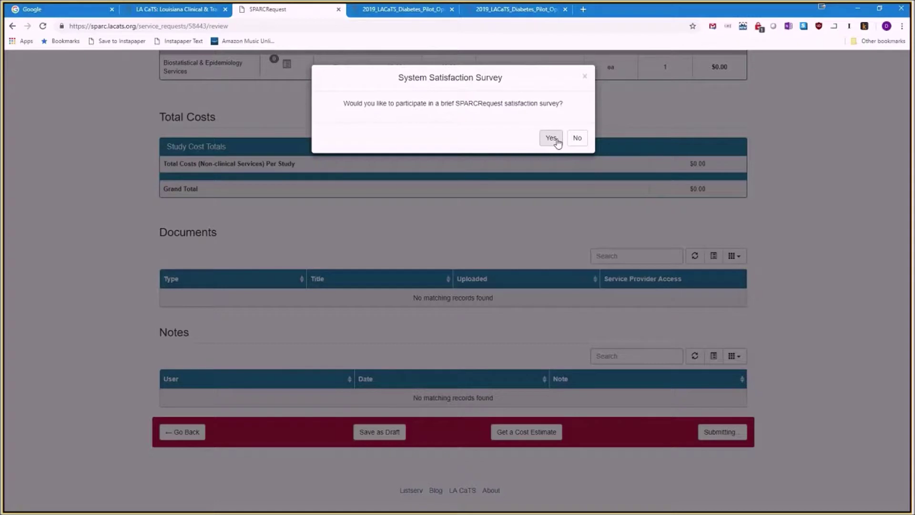
click(576, 140)
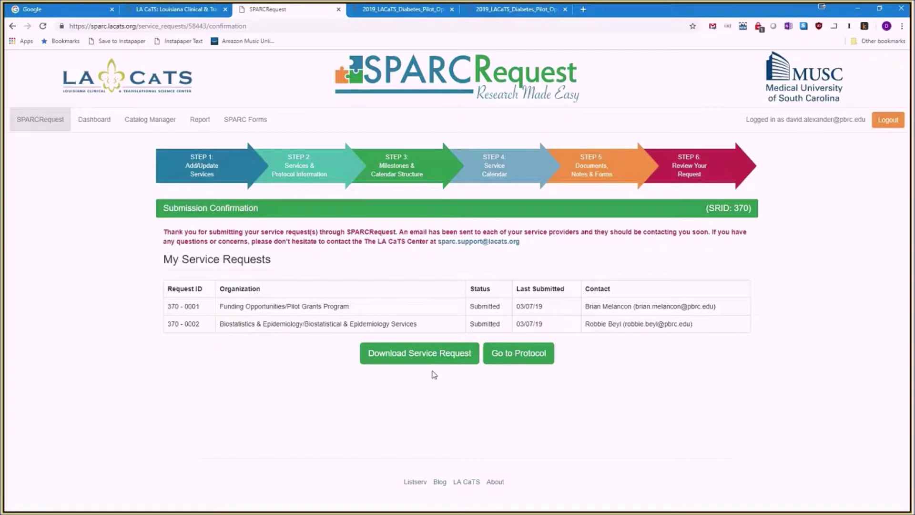
Go to the Dashboard protocol list and open protocol 370's page.
click(39, 121)
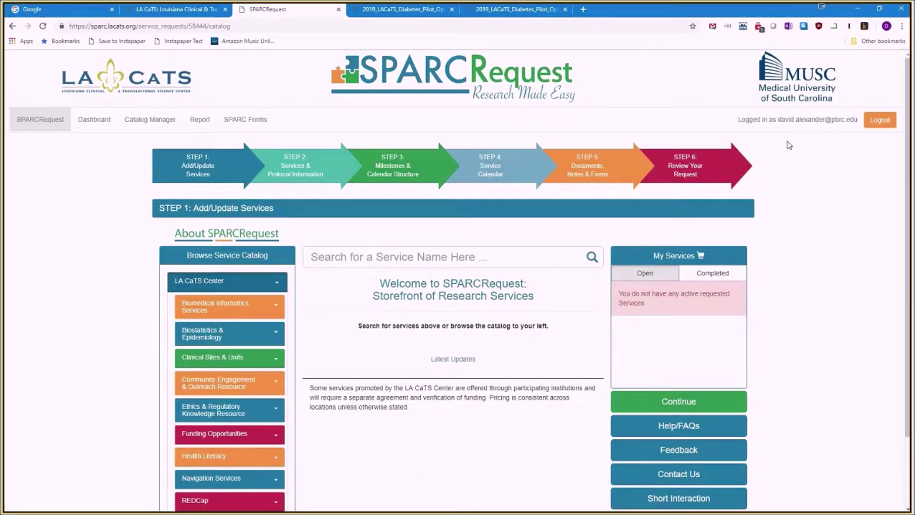
click(99, 127)
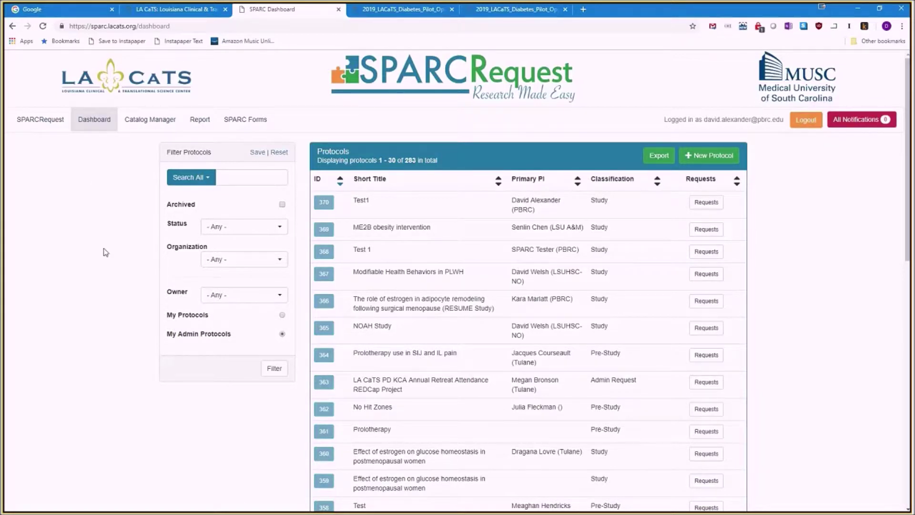
click(324, 203)
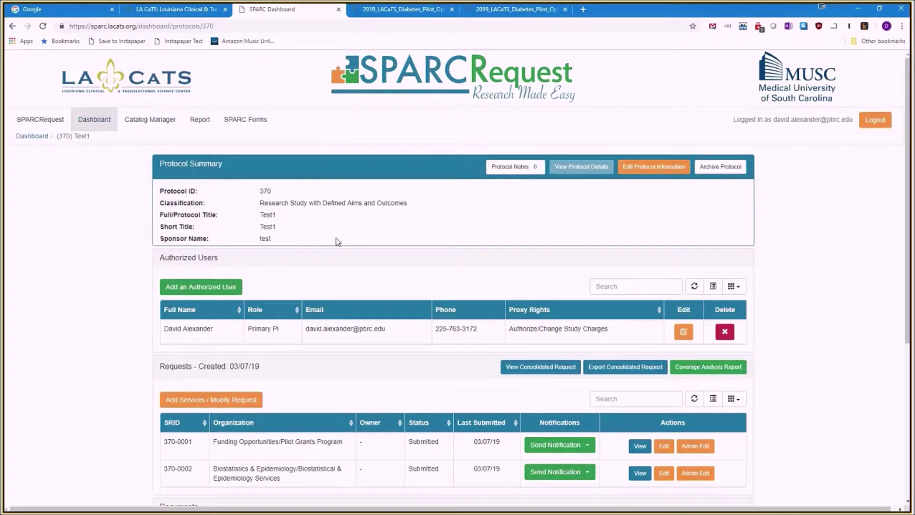
Choose Add Services / Modify Request on protocol 370's dashboard page to reopen the catalog.
scroll(700, 431, down, 1)
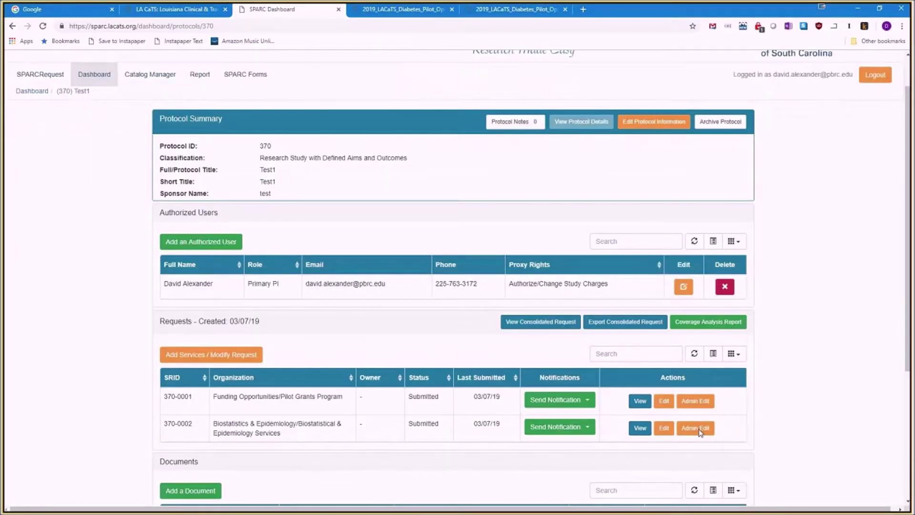
scroll(698, 431, down, 2)
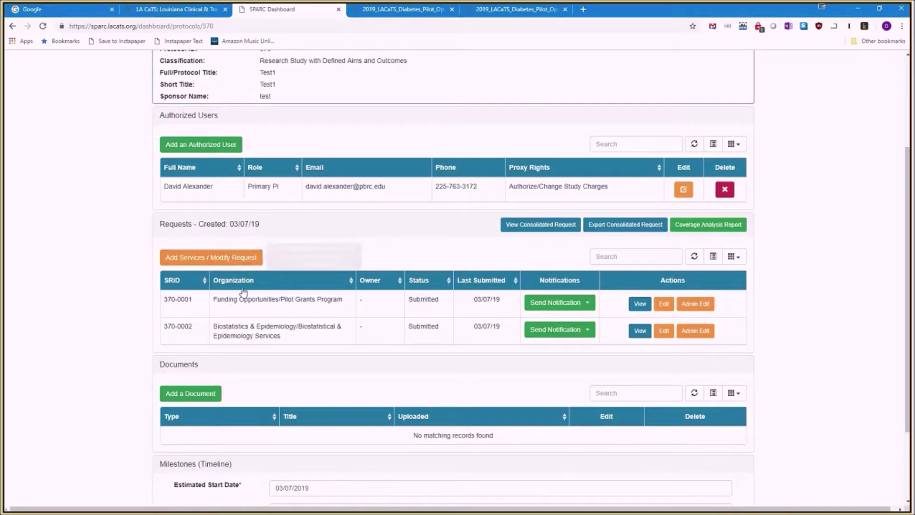
scroll(266, 359, down, 2)
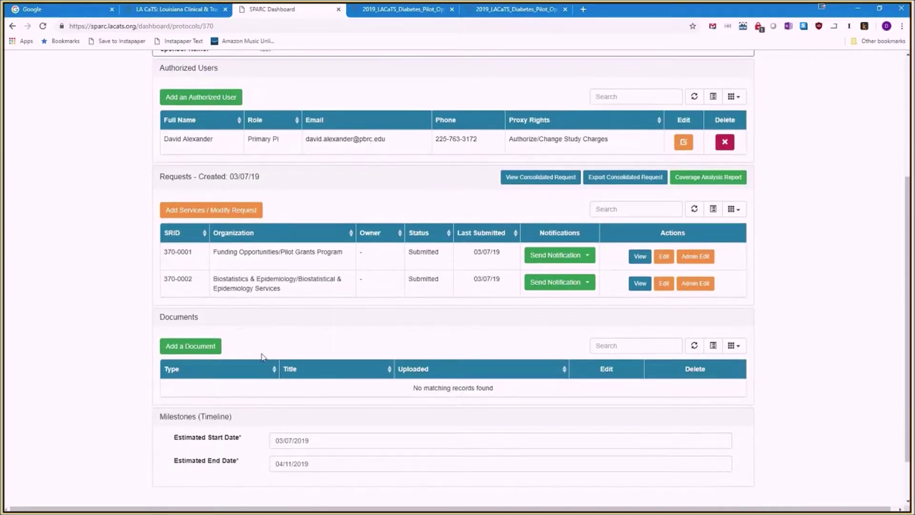
scroll(261, 356, down, 2)
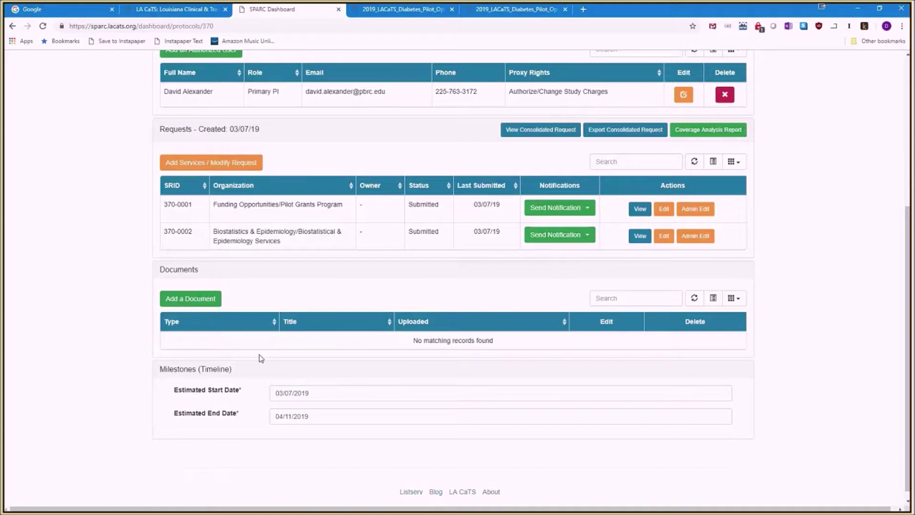
scroll(261, 357, down, 1)
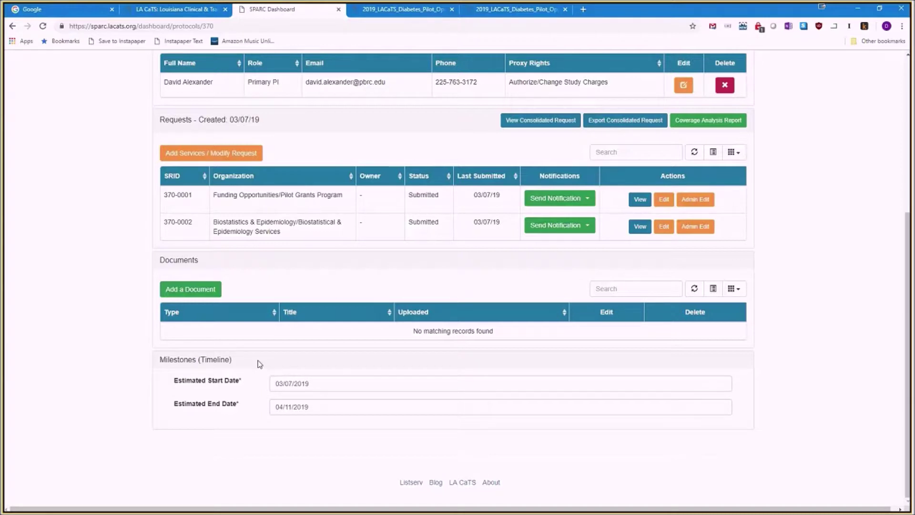
click(222, 155)
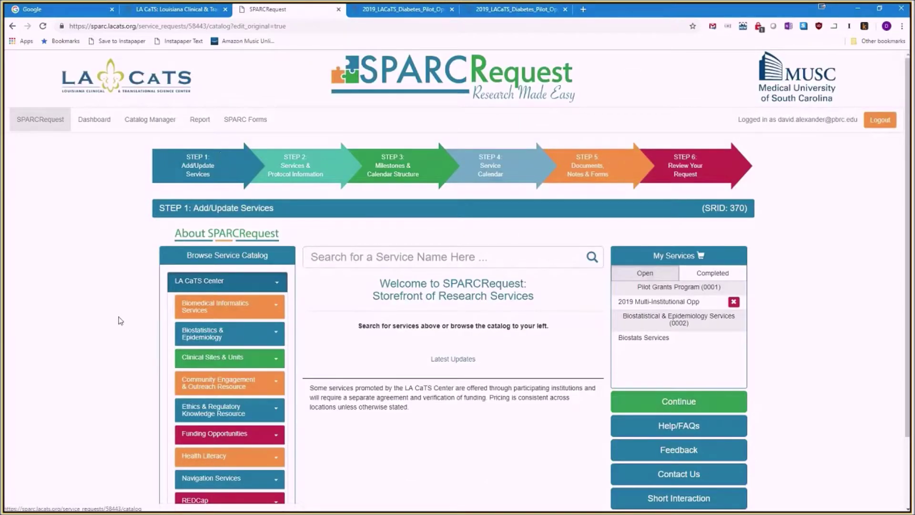
scroll(122, 342, down, 1)
scroll(122, 343, down, 1)
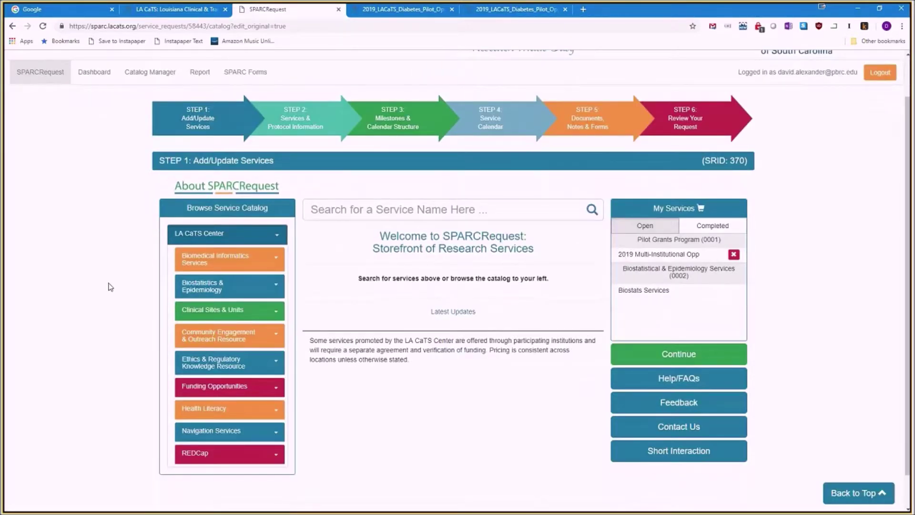
Add Health Literacy Services from the Health Literacy category and continue to Step 2.
click(273, 412)
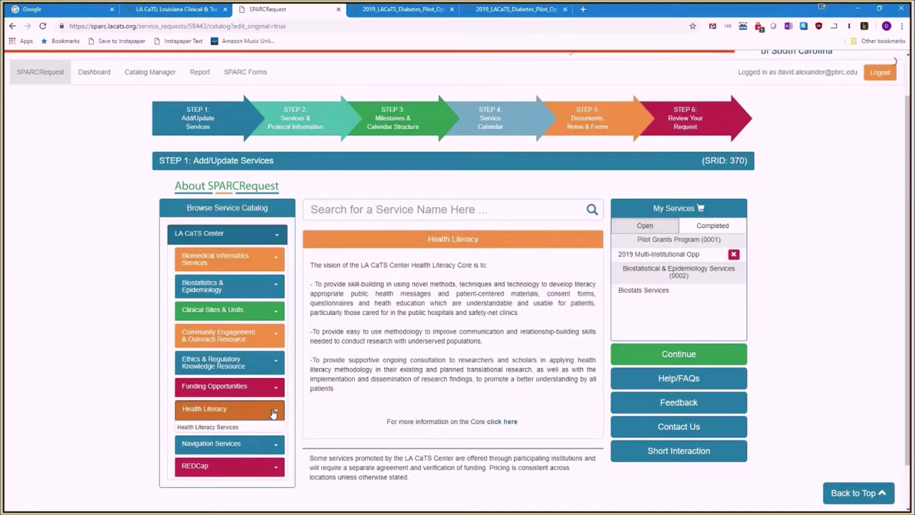
click(257, 428)
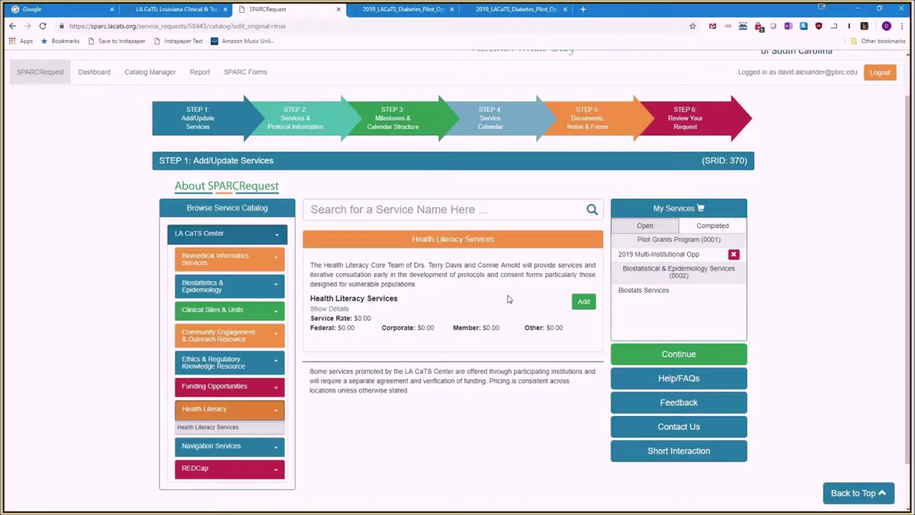
scroll(509, 296, down, 1)
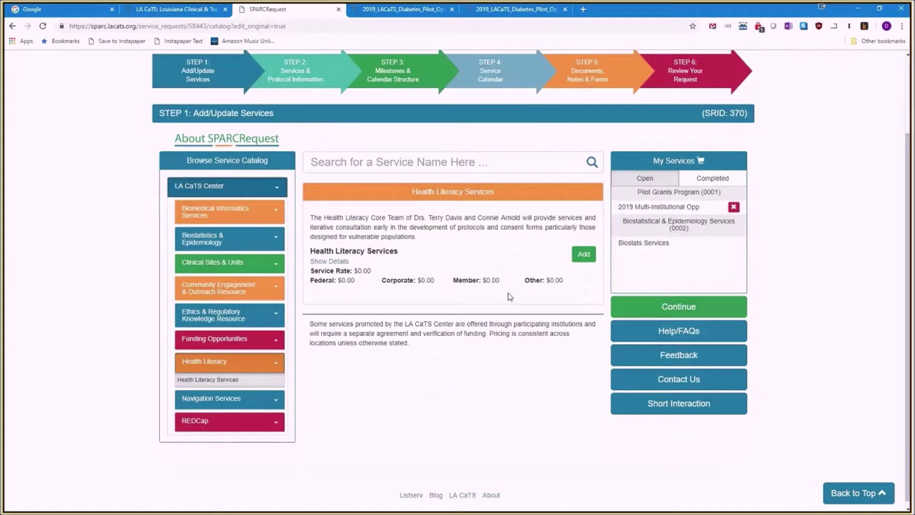
click(588, 256)
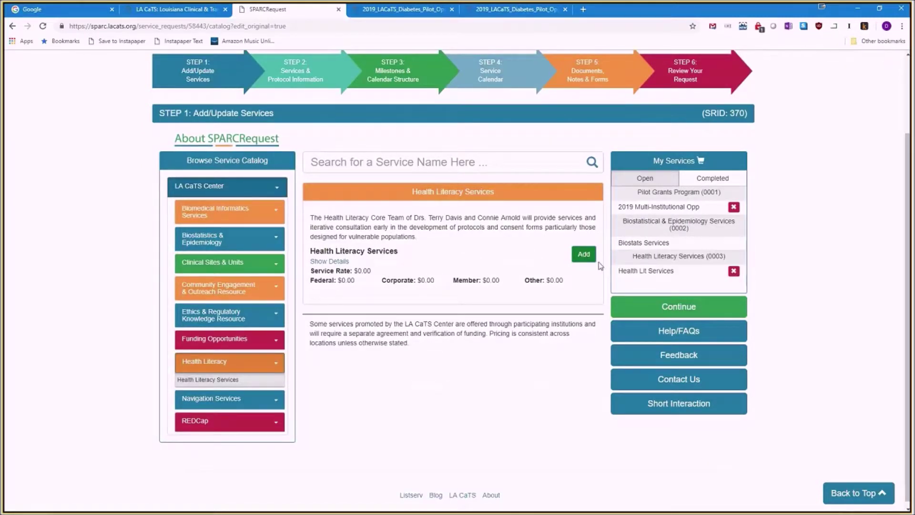
click(687, 310)
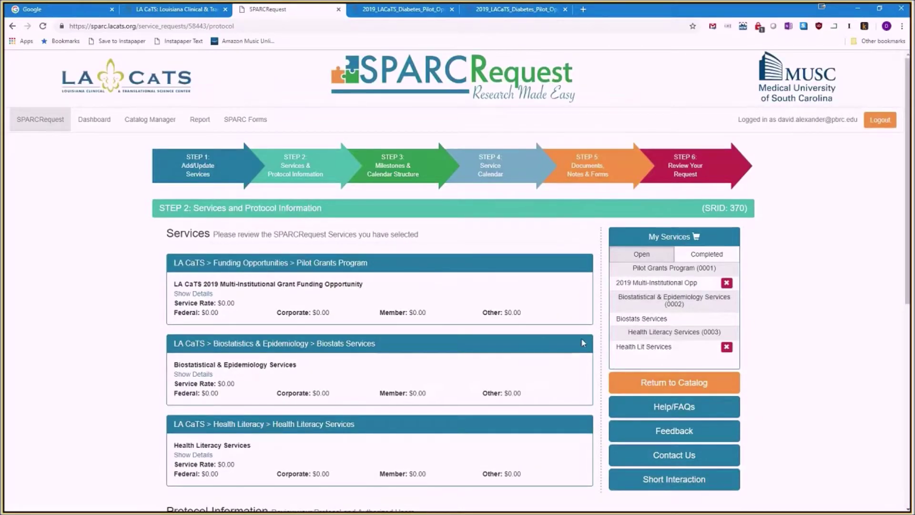
Save through the milestones, service calendar and documents steps, then submit the updated request.
scroll(582, 340, down, 7)
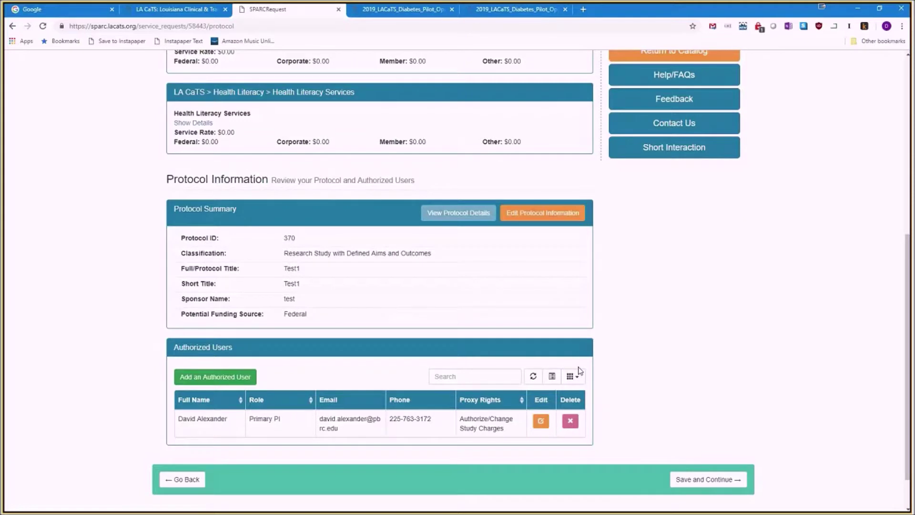
click(699, 479)
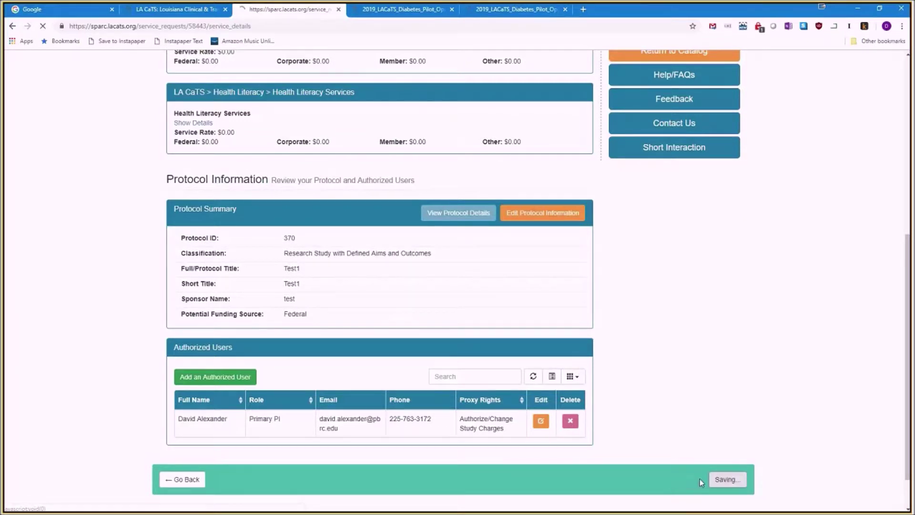
scroll(461, 425, down, 1)
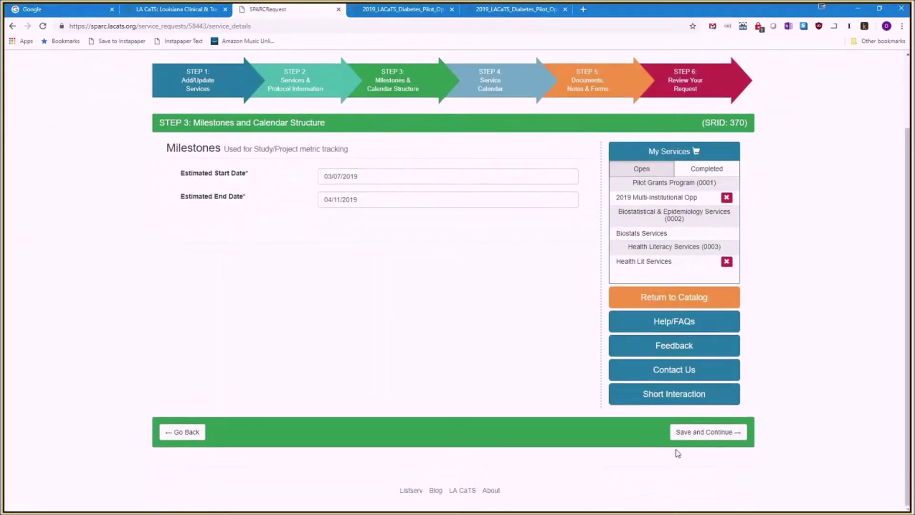
click(707, 431)
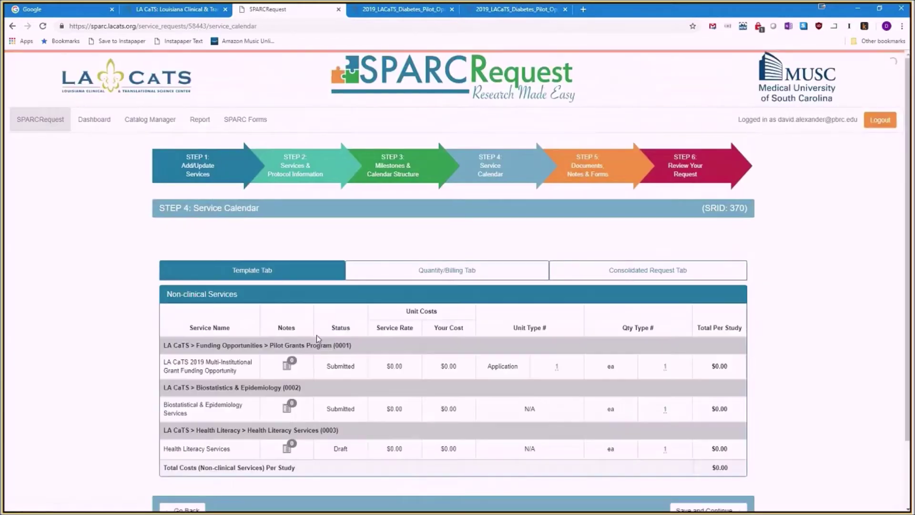
scroll(49, 313, down, 1)
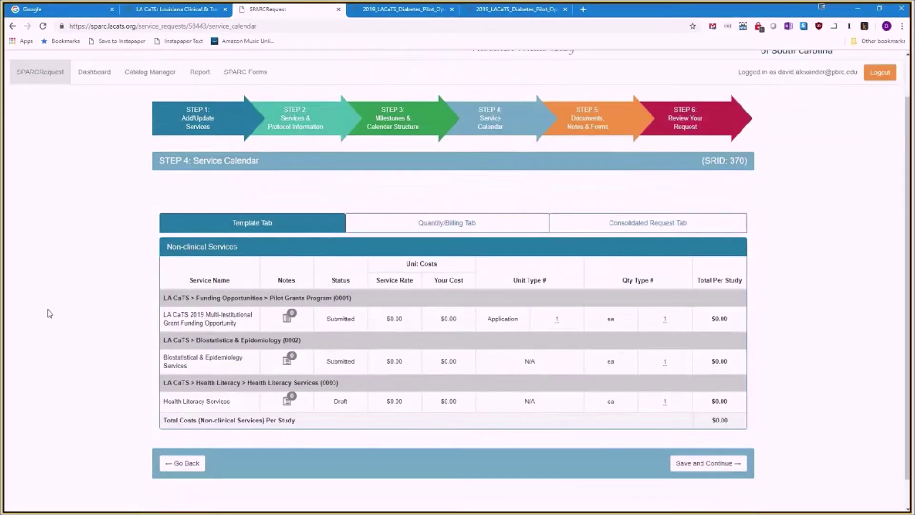
click(706, 466)
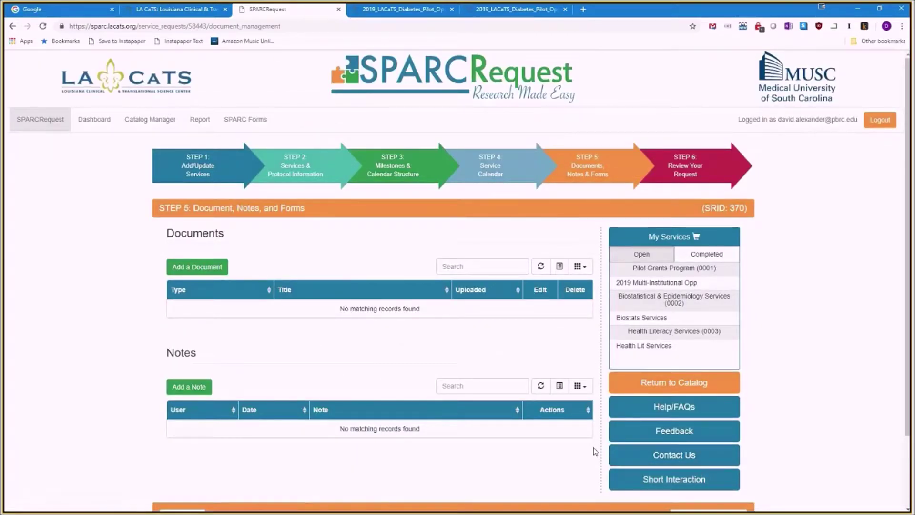
scroll(591, 451, down, 2)
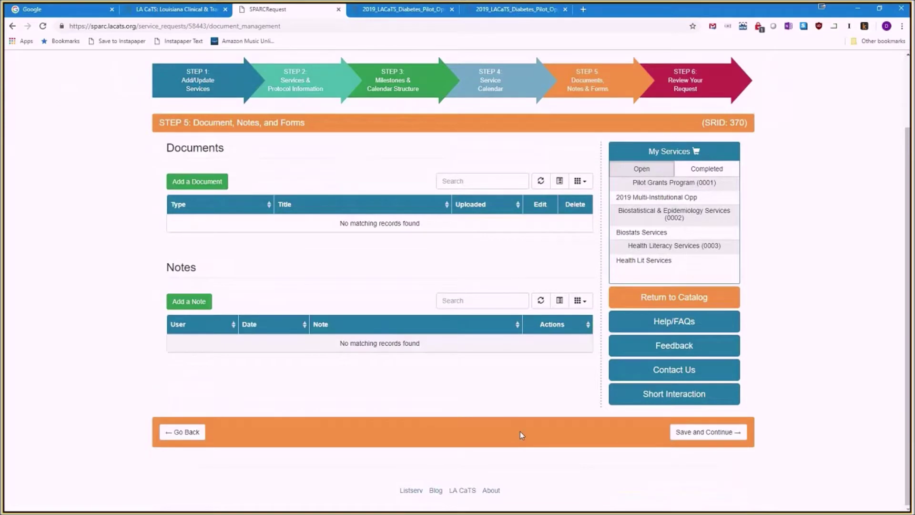
click(679, 435)
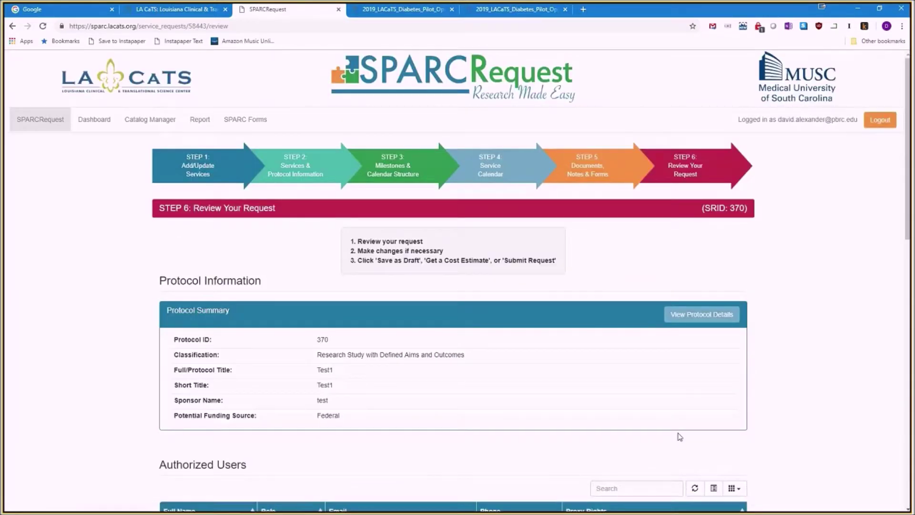
scroll(679, 436, down, 10)
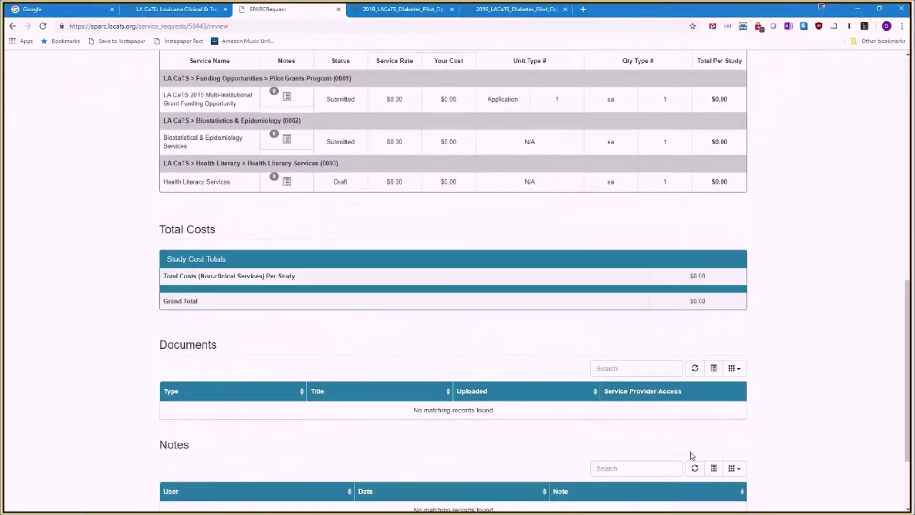
scroll(692, 455, down, 2)
click(693, 446)
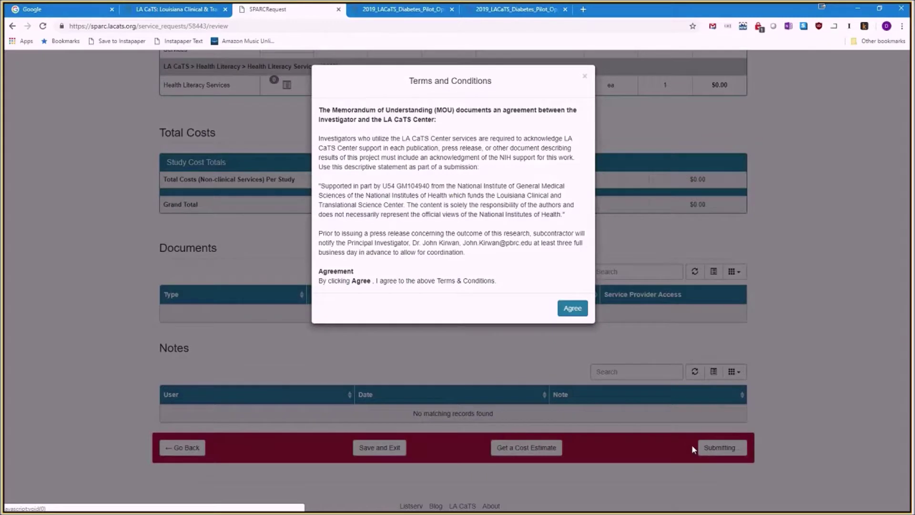
Agree to the Terms and Conditions and decline the satisfaction survey to resubmit request 370.
click(573, 309)
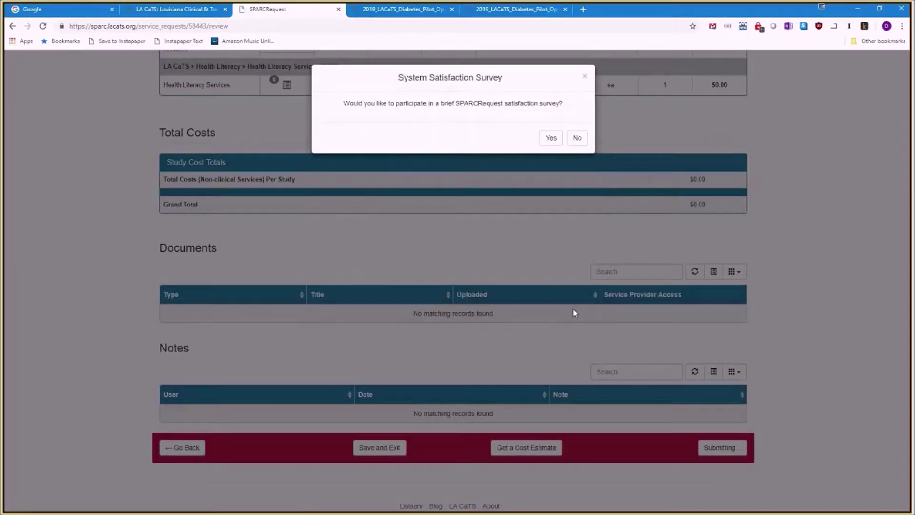
click(576, 138)
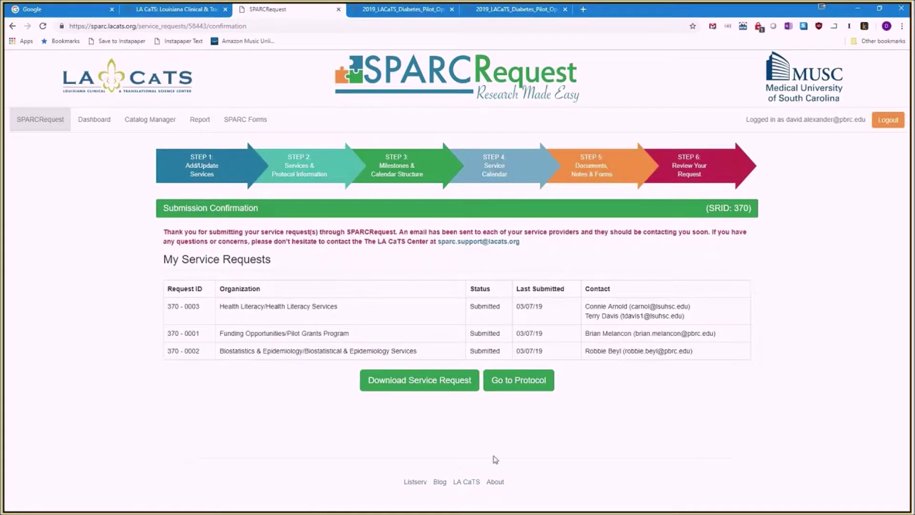
Open protocol 370's dashboard summary and start adding a document from its Documents section.
click(517, 379)
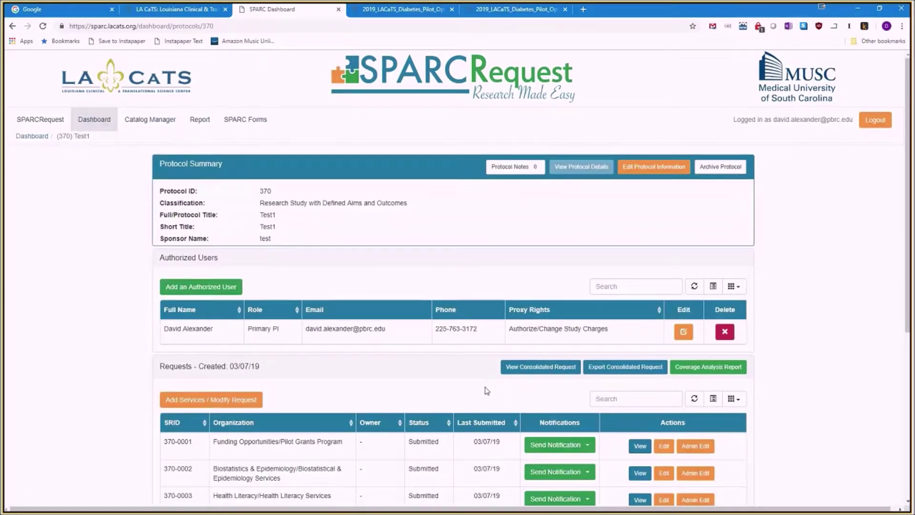
scroll(409, 371, down, 1)
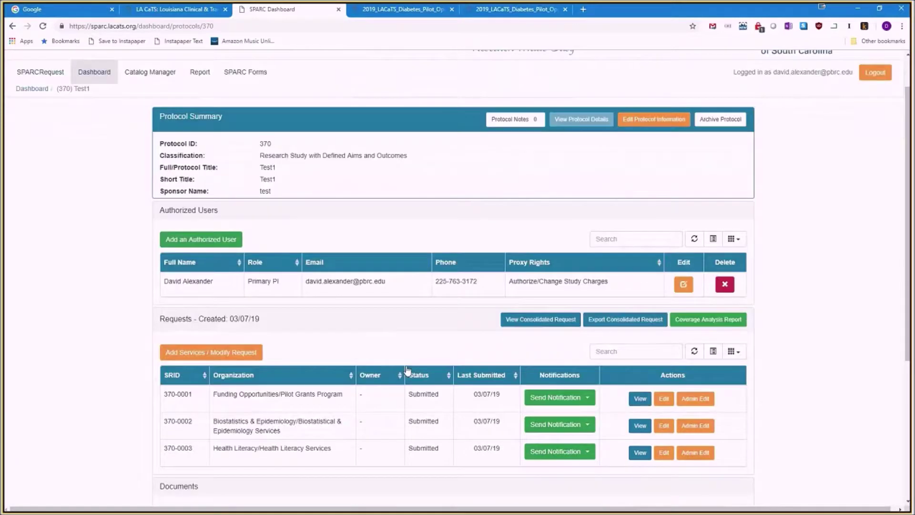
scroll(407, 370, down, 1)
scroll(408, 370, down, 1)
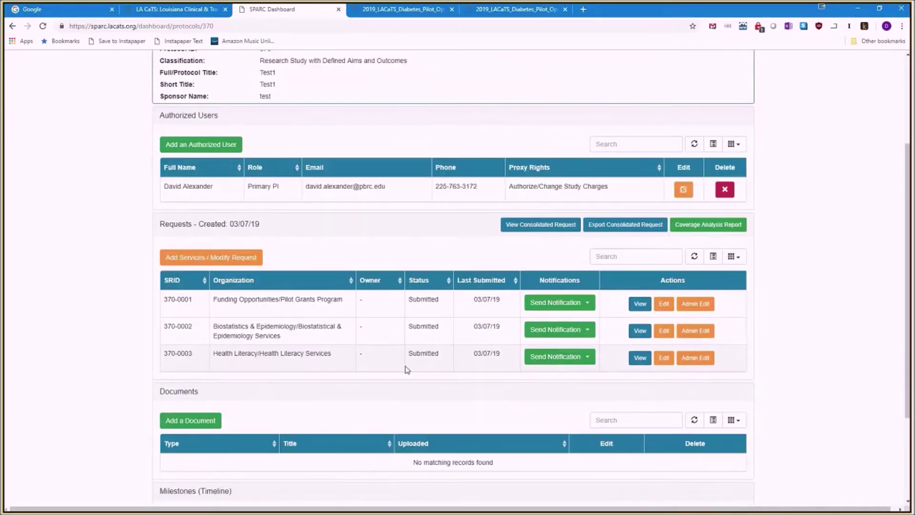
scroll(368, 415, down, 1)
scroll(368, 414, up, 1)
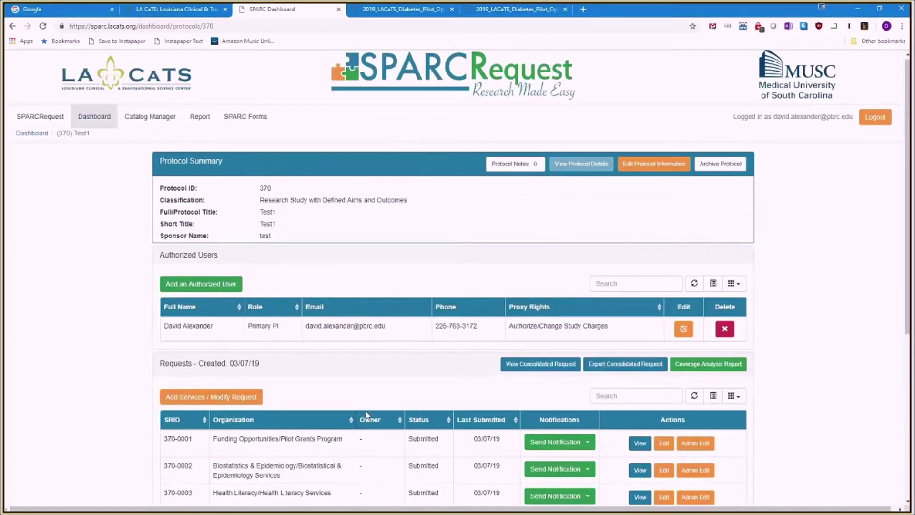
scroll(366, 415, down, 4)
scroll(367, 416, down, 1)
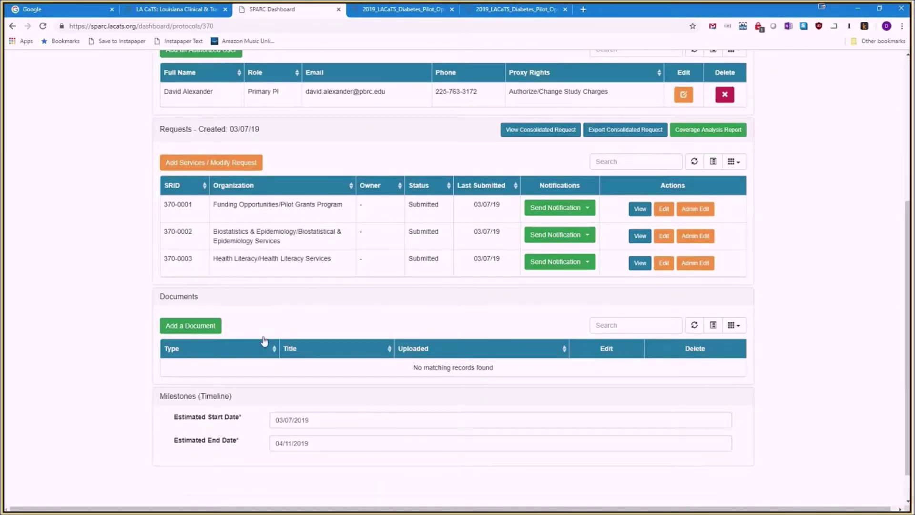
click(209, 328)
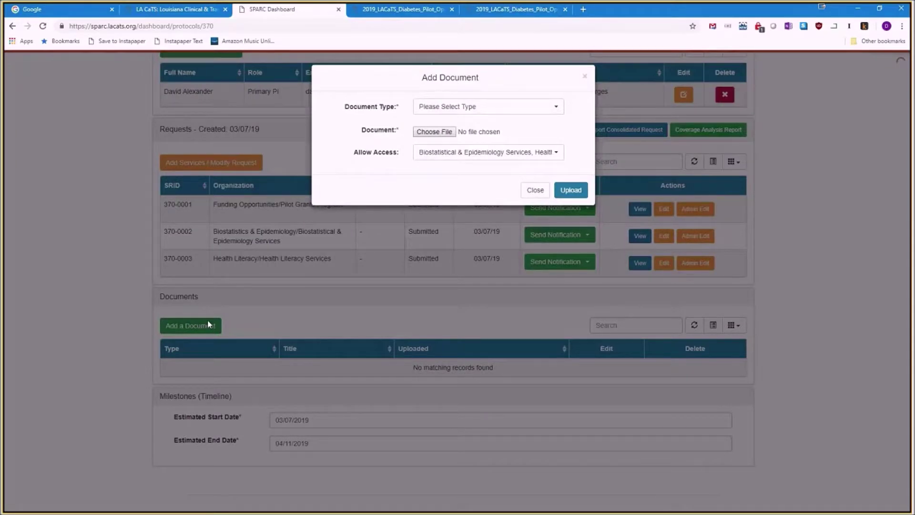
Choose Application as the document type, cancel the file selection, and close the form without uploading.
click(476, 106)
click(442, 137)
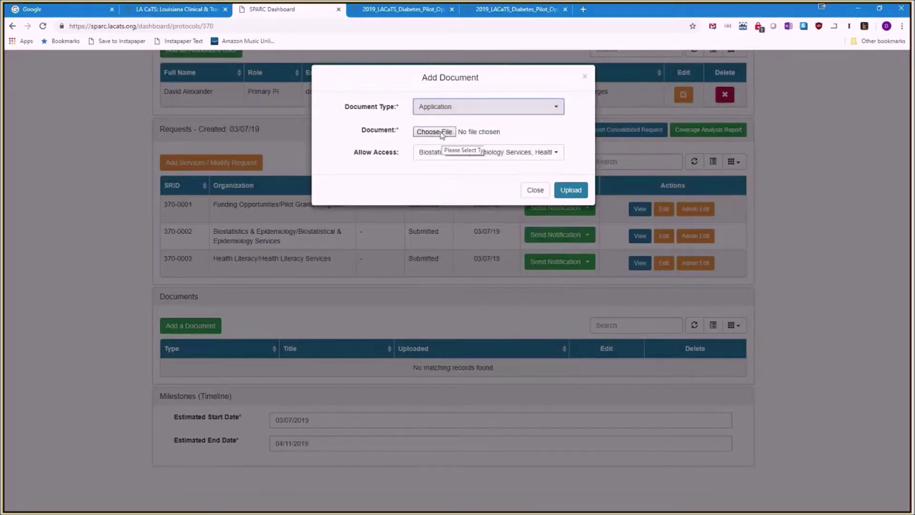
click(433, 132)
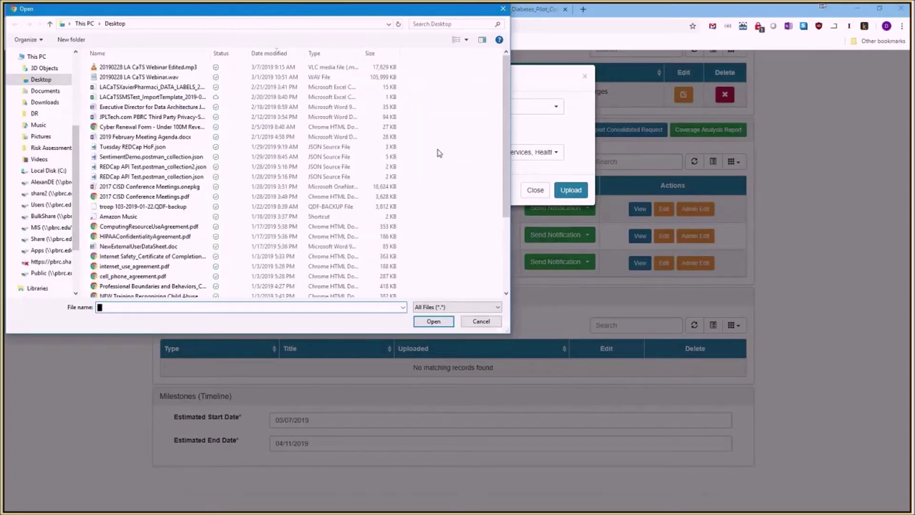
click(482, 322)
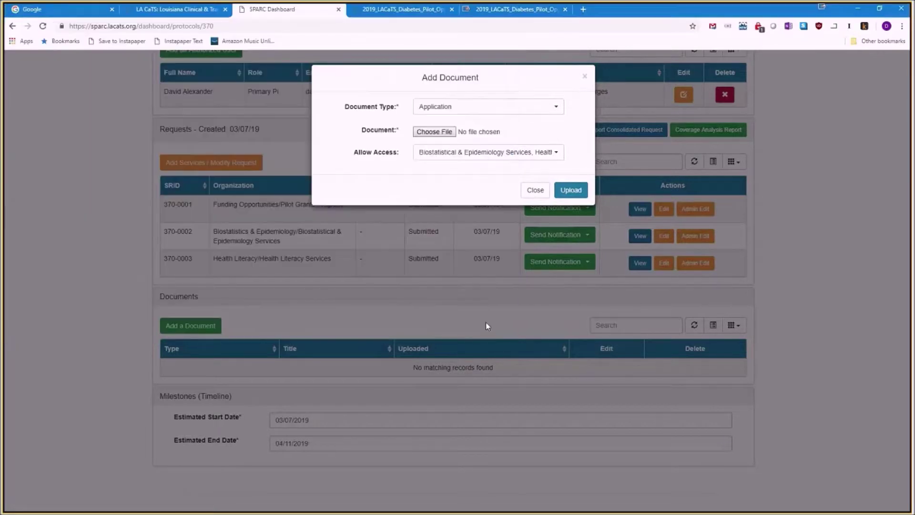
click(535, 190)
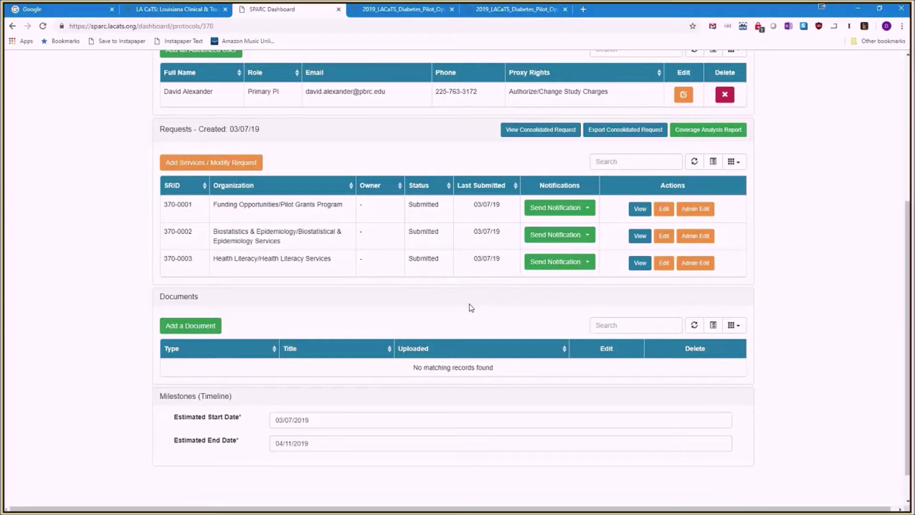
scroll(471, 307, up, 1)
scroll(471, 307, up, 1)
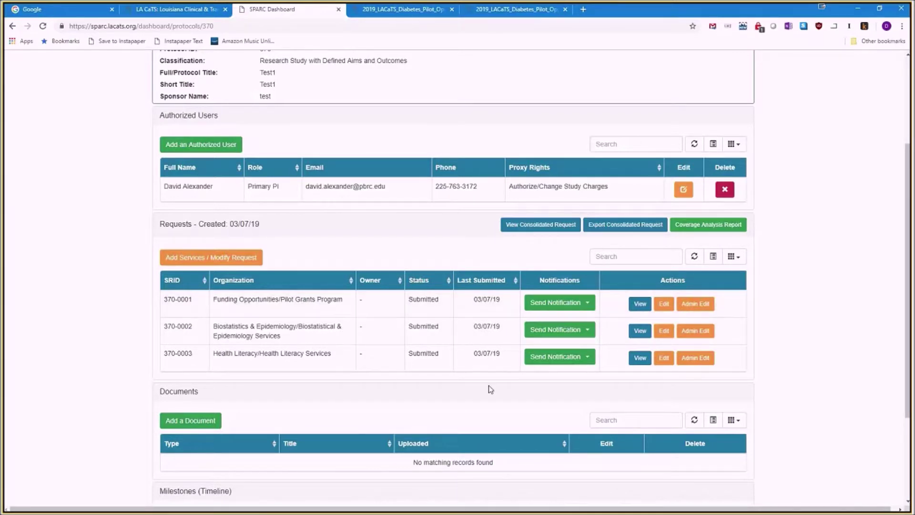
scroll(643, 395, up, 1)
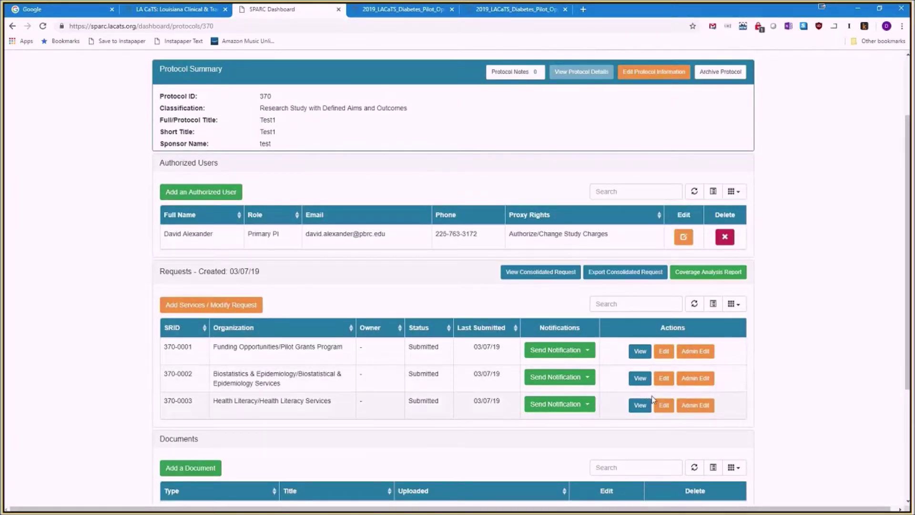
scroll(657, 395, up, 1)
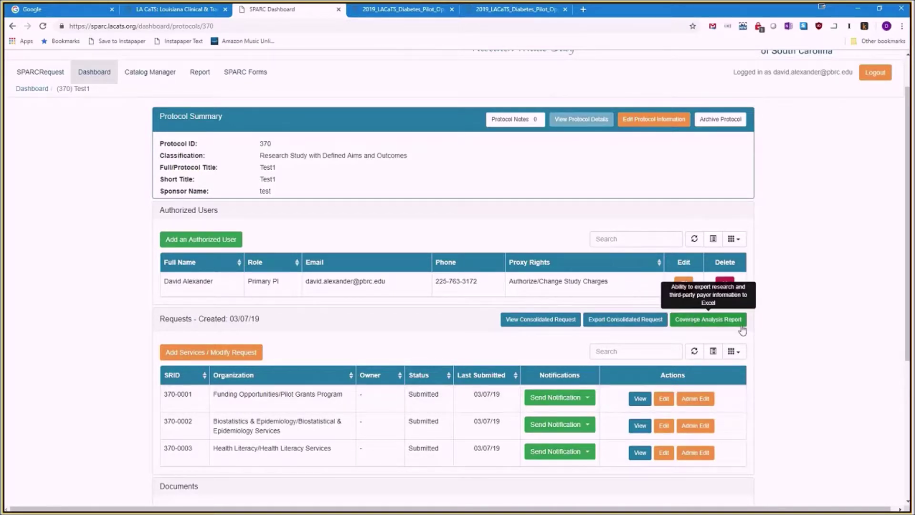
scroll(745, 329, up, 1)
scroll(744, 329, down, 2)
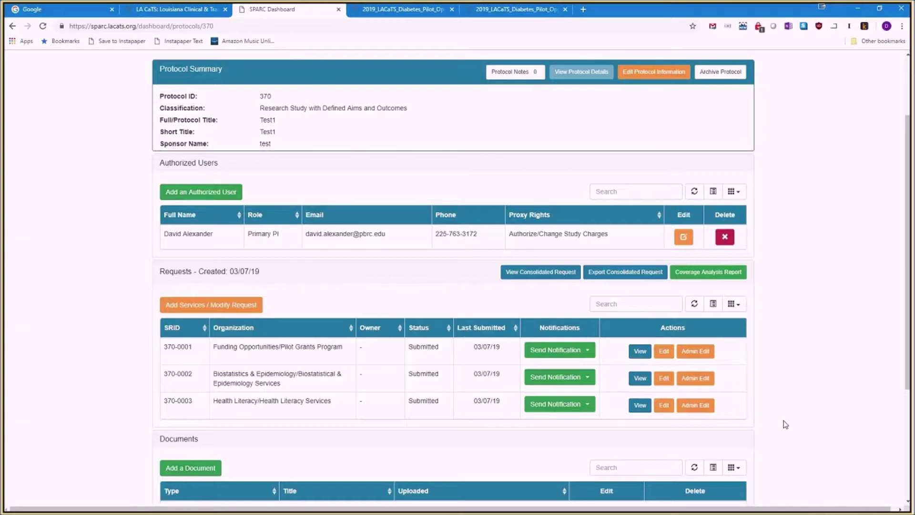
scroll(785, 423, down, 1)
scroll(785, 422, down, 1)
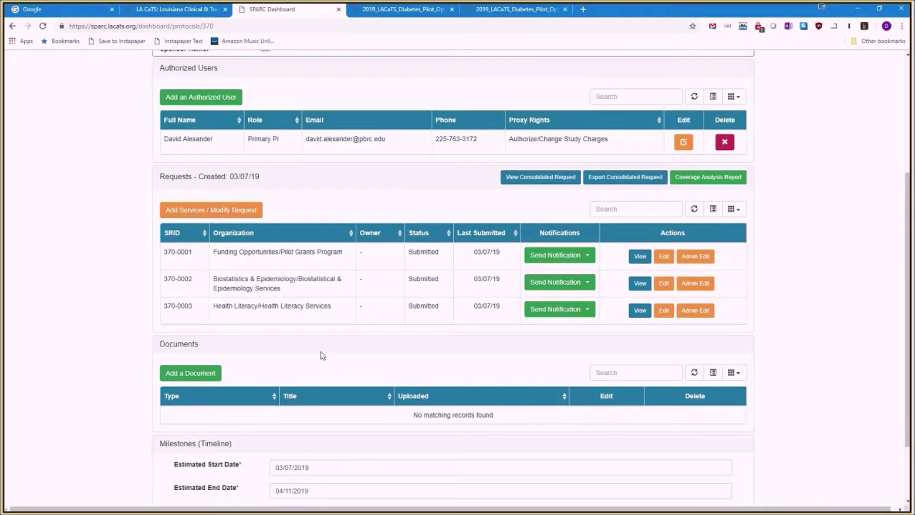
scroll(323, 355, down, 1)
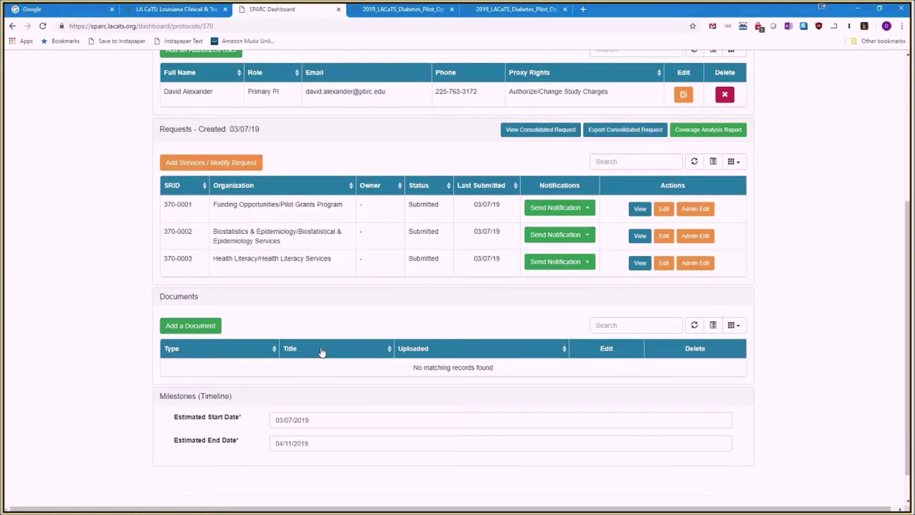
scroll(322, 351, down, 1)
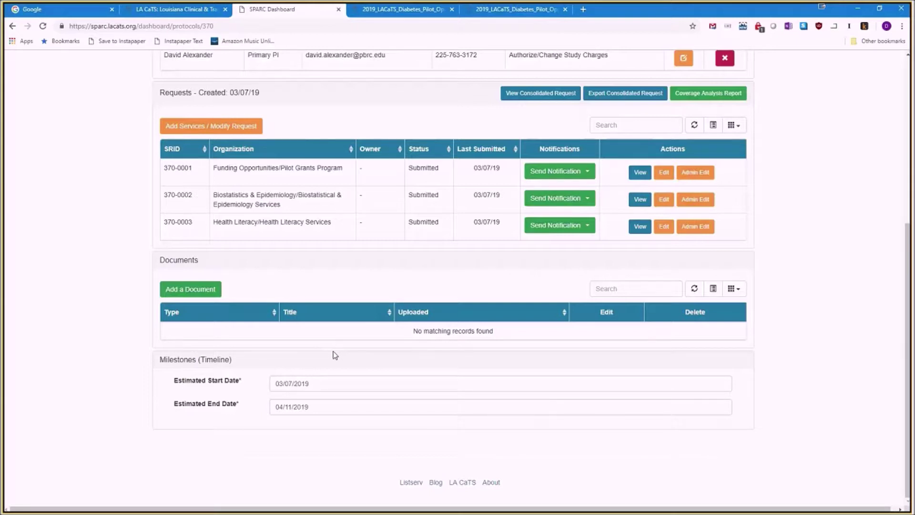
scroll(335, 355, up, 6)
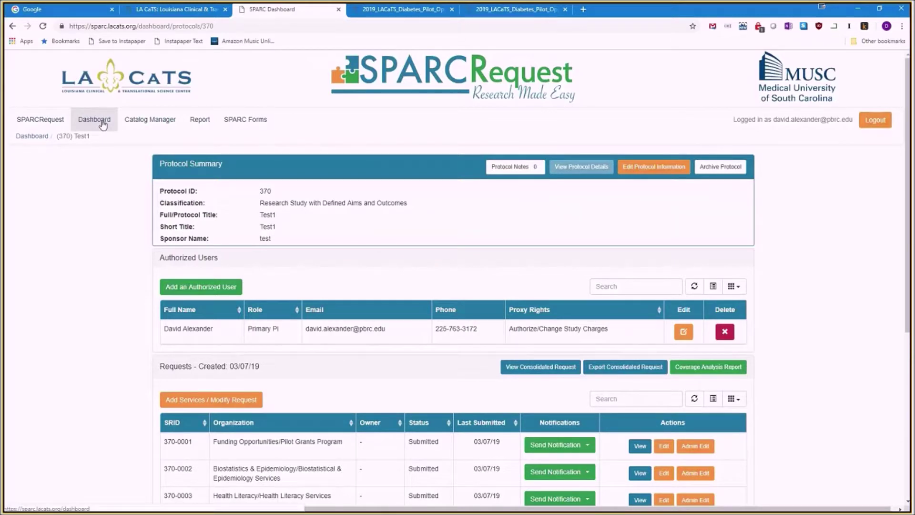
Add the protocol note 'test note' to protocol 370 and close the notes window.
click(493, 170)
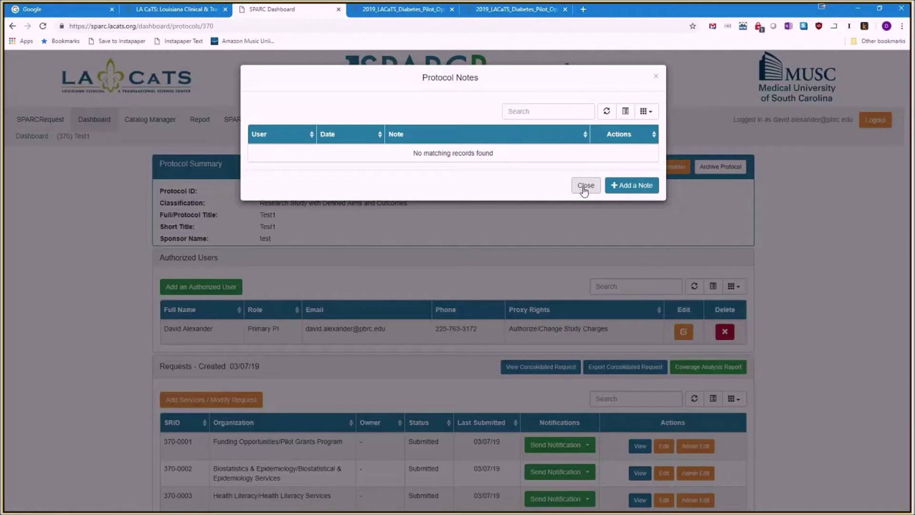
click(614, 185)
text(test note)
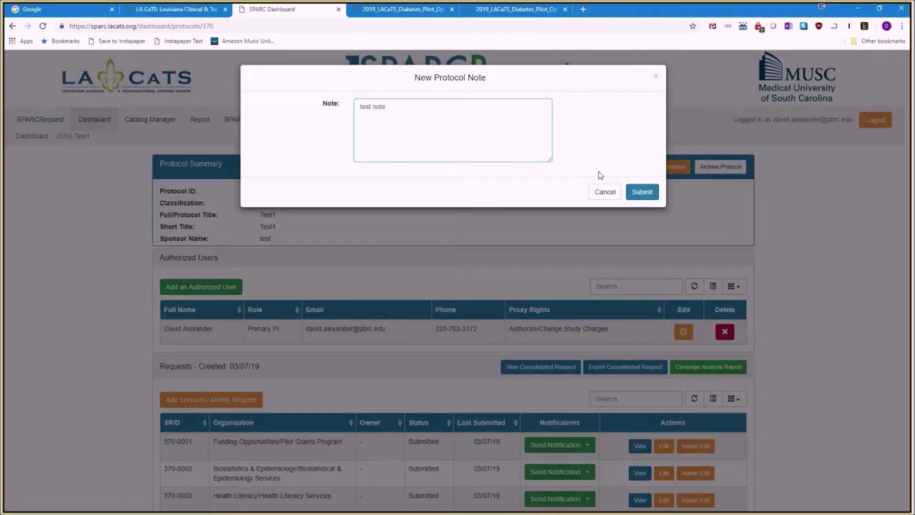
click(641, 193)
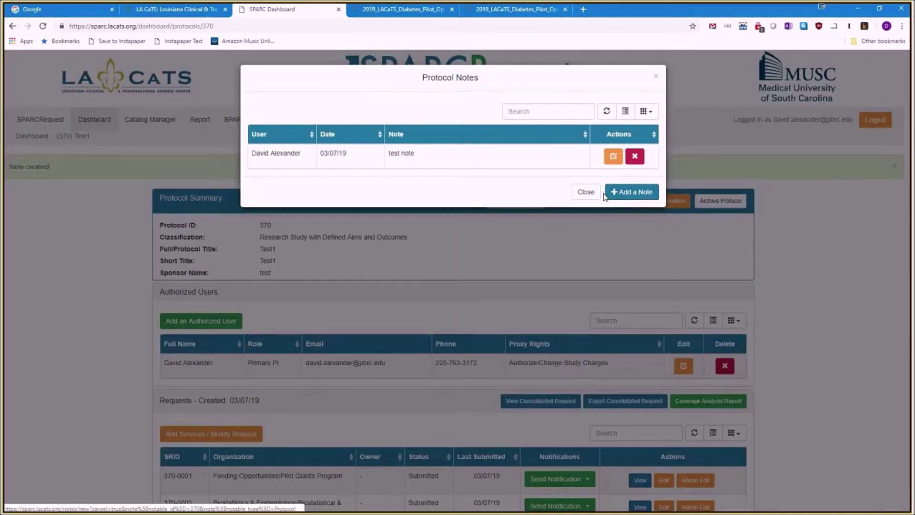
click(585, 193)
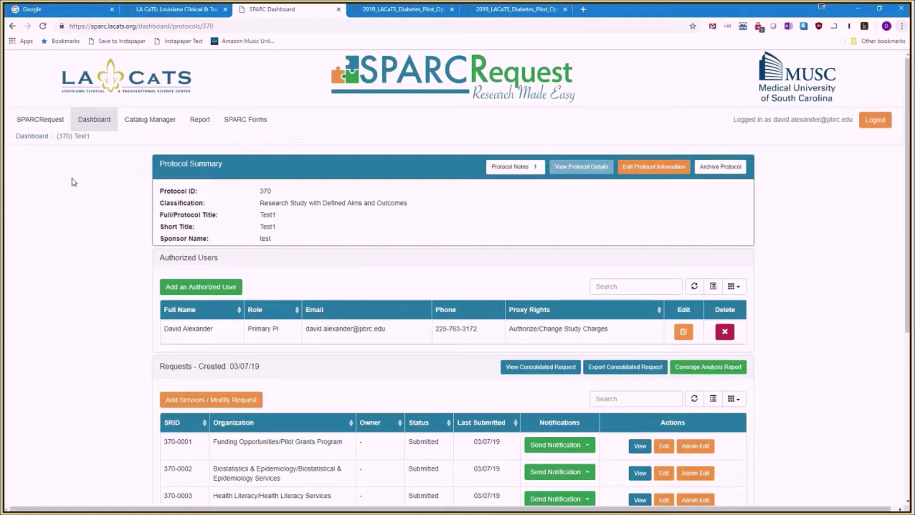
Return to the SPARCRequest service catalog start page and browse down and back up.
click(53, 127)
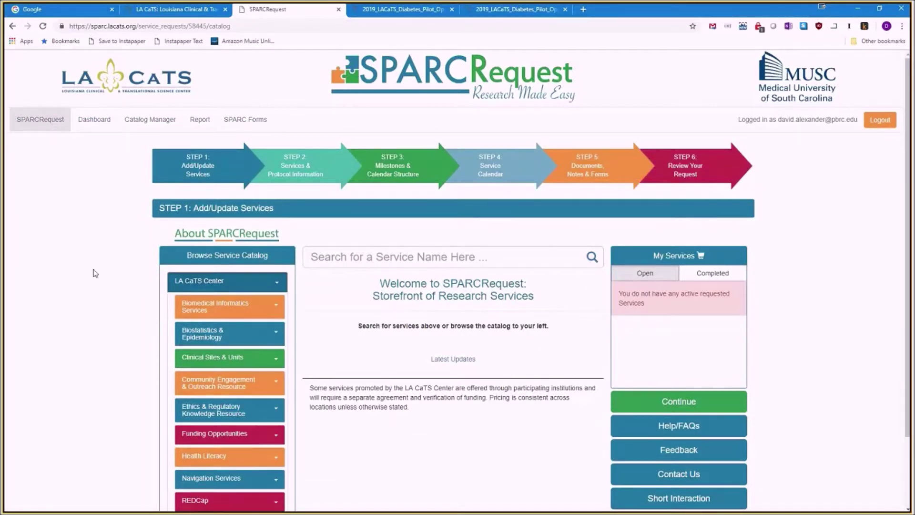
scroll(88, 263, down, 1)
scroll(89, 263, down, 1)
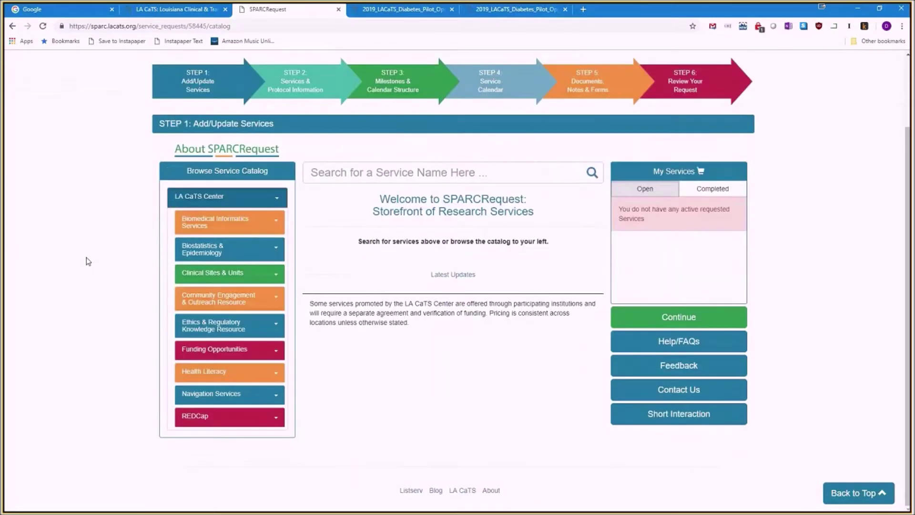
scroll(88, 261, up, 1)
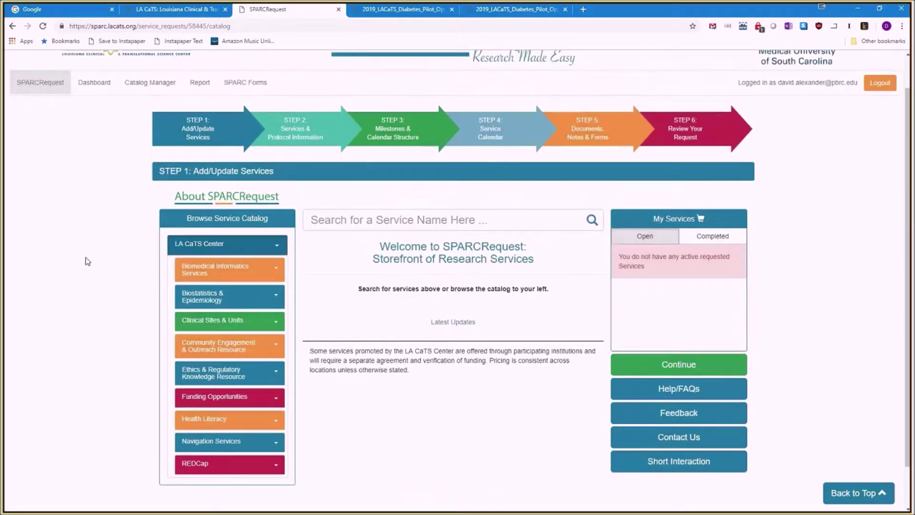
scroll(87, 258, up, 1)
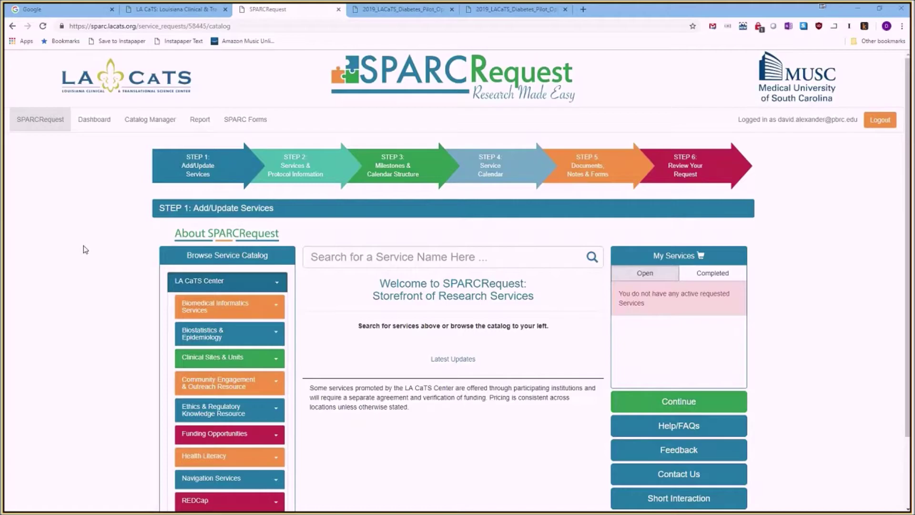
Switch to the slideshow and step forward and back to the 'LA CaTS' Service Request Site' slide.
key(alt+Tab)
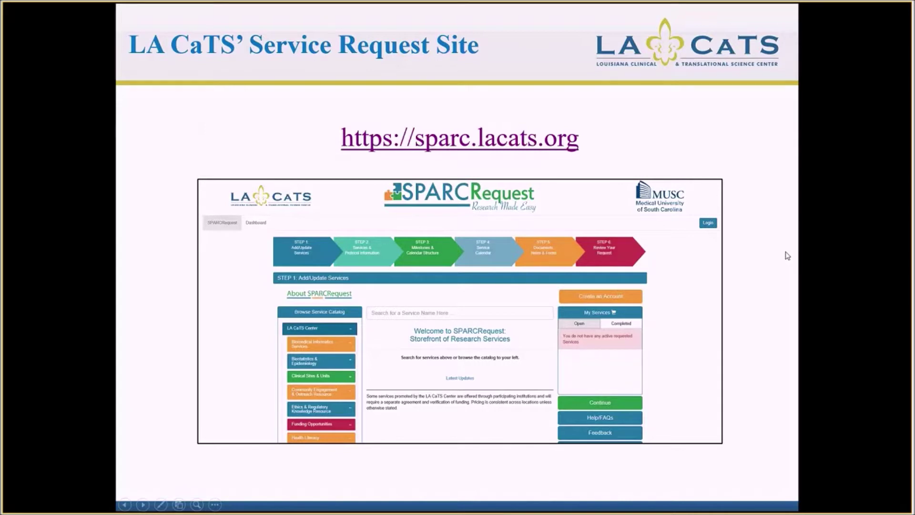
key(Right)
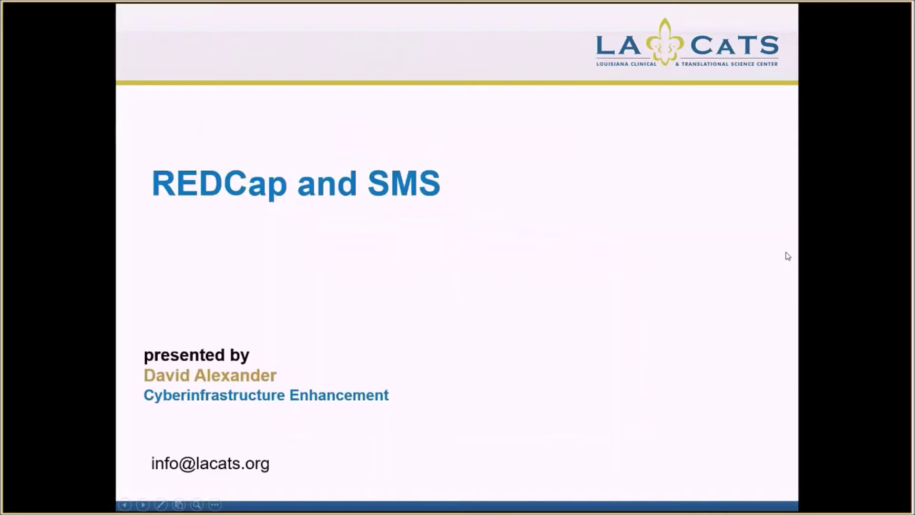
key(Left)
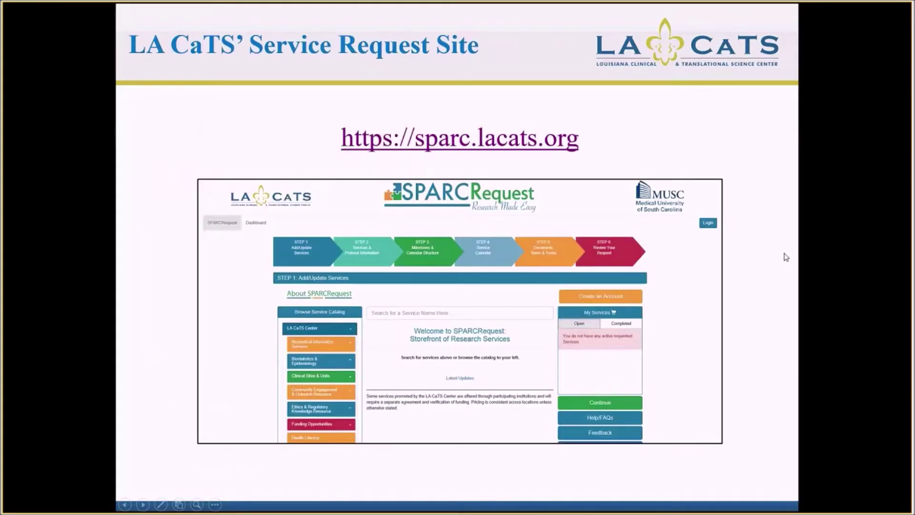